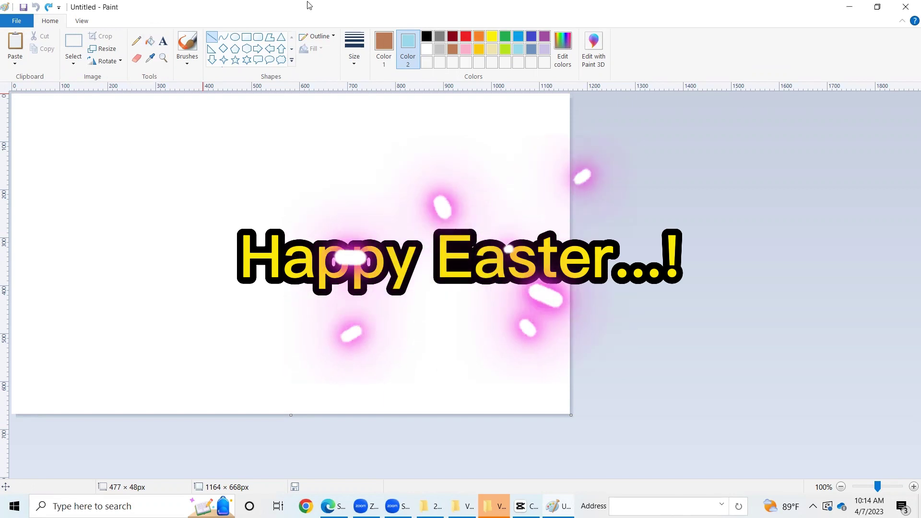
# - Flood-fill the blank canvas with light blue as the sky
pyautogui.click(383, 38)
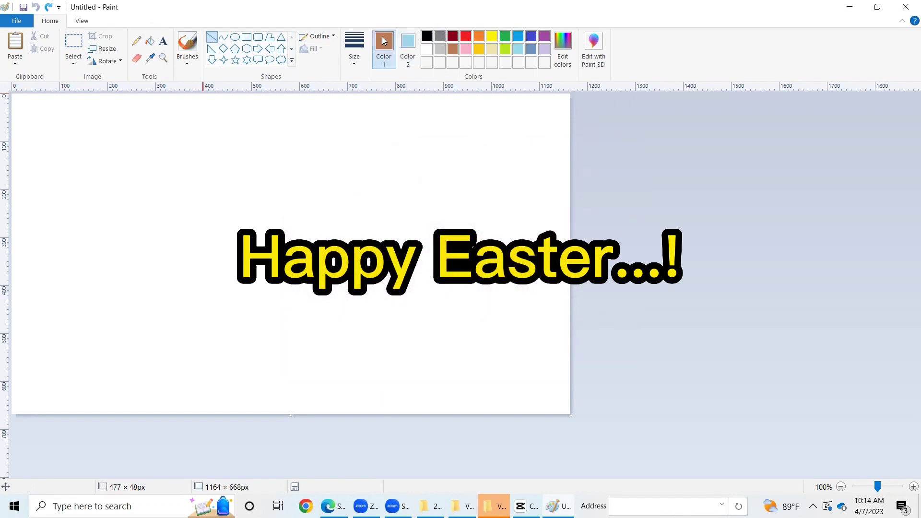
pyautogui.click(522, 48)
pyautogui.click(149, 40)
pyautogui.click(185, 147)
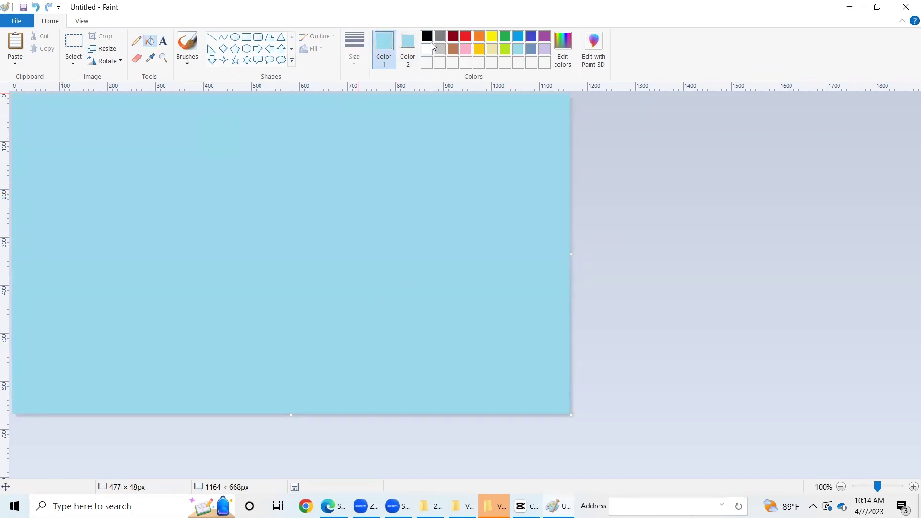
pyautogui.click(188, 45)
pyautogui.click(187, 63)
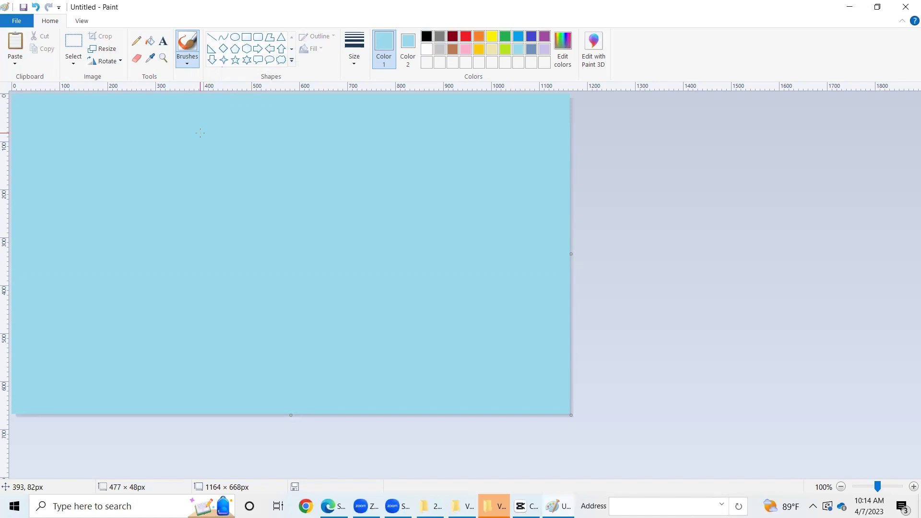
# - Brush an indigo egg outline near the canvas centre and fill its inside with indigo
pyautogui.click(427, 37)
pyautogui.click(533, 36)
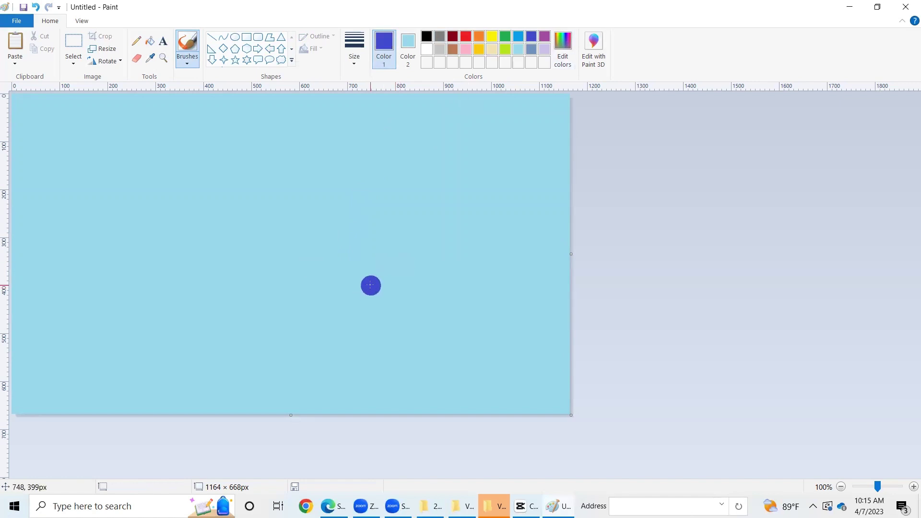
pyautogui.moveTo(369, 289)
pyautogui.mouseDown()
pyautogui.moveTo(348, 264)
pyautogui.moveTo(353, 205)
pyautogui.moveTo(426, 172)
pyautogui.moveTo(437, 191)
pyautogui.moveTo(429, 240)
pyautogui.moveTo(408, 264)
pyautogui.moveTo(379, 275)
pyautogui.moveTo(389, 282)
pyautogui.moveTo(418, 263)
pyautogui.moveTo(436, 229)
pyautogui.mouseUp()
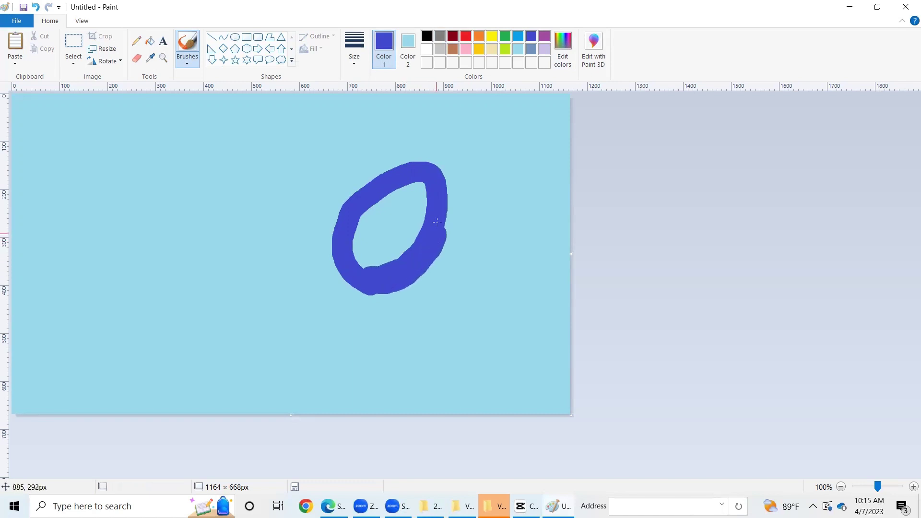
pyautogui.click(154, 37)
pyautogui.click(371, 254)
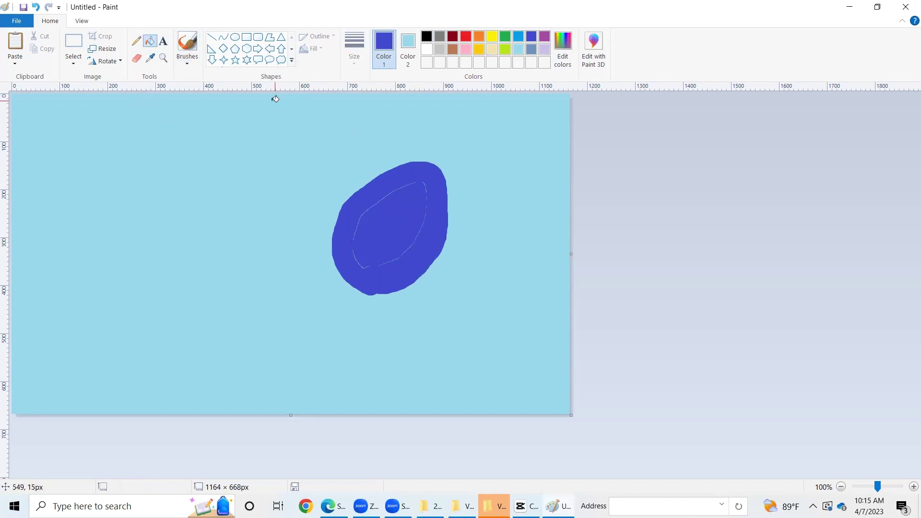
# - Zoom in closely on the indigo egg's upper edge with the Magnifier
pyautogui.click(163, 57)
pyautogui.click(354, 226)
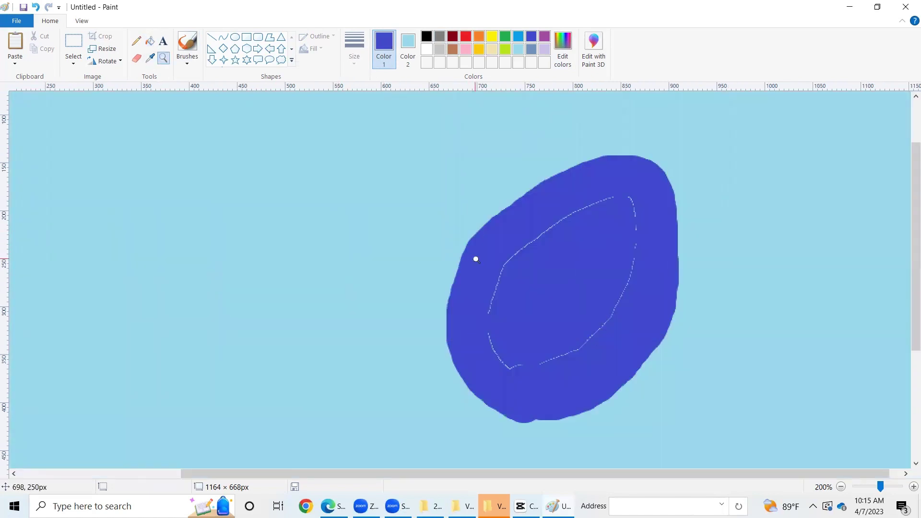
pyautogui.click(440, 246)
pyautogui.click(467, 216)
pyautogui.click(420, 136)
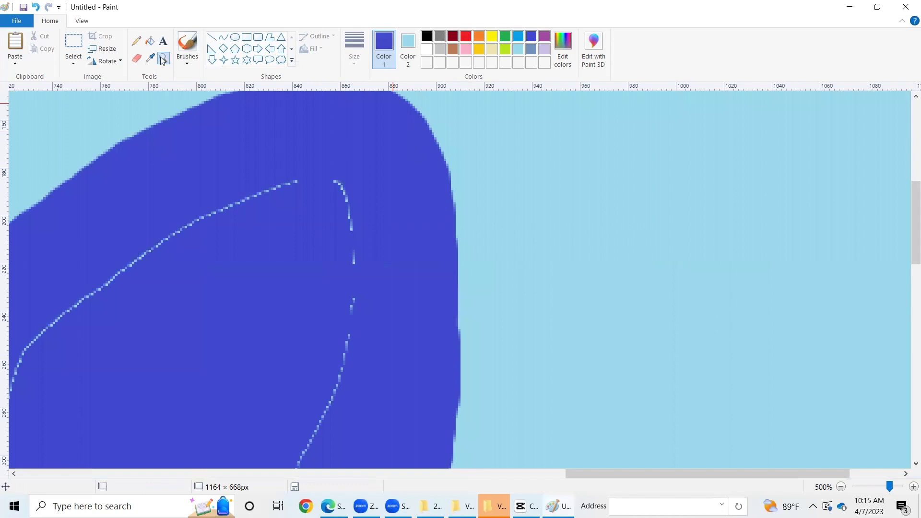
pyautogui.click(150, 41)
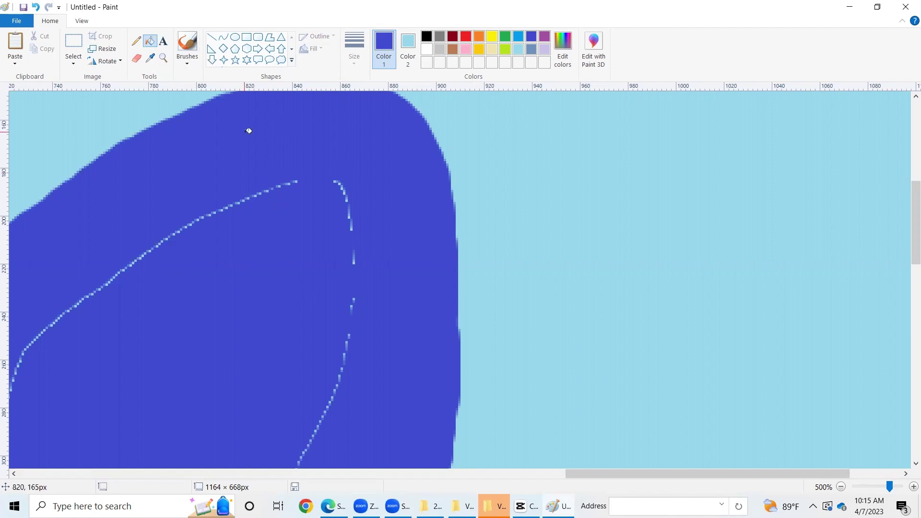
pyautogui.scroll(-1, 248, 130)
pyautogui.scroll(-3, 249, 130)
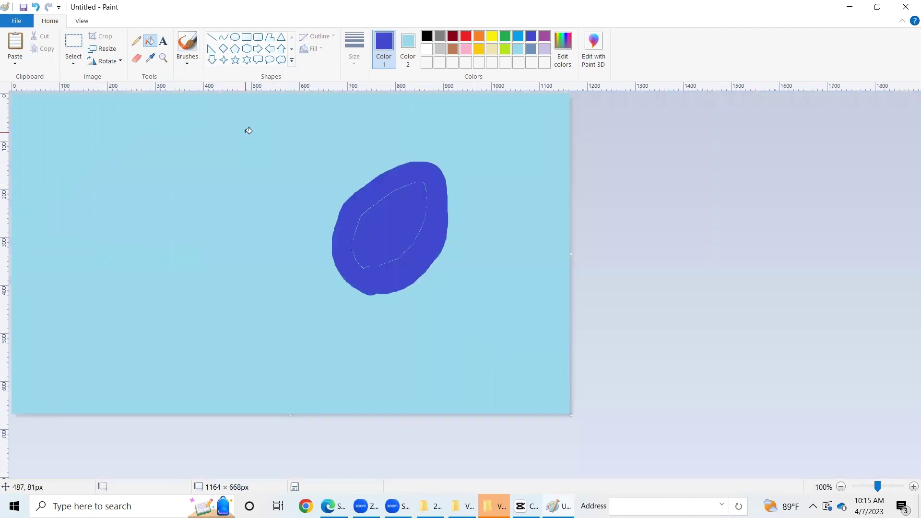
# - Brush indigo over the faint light line inside the egg, undoing a stray dot
pyautogui.click(183, 63)
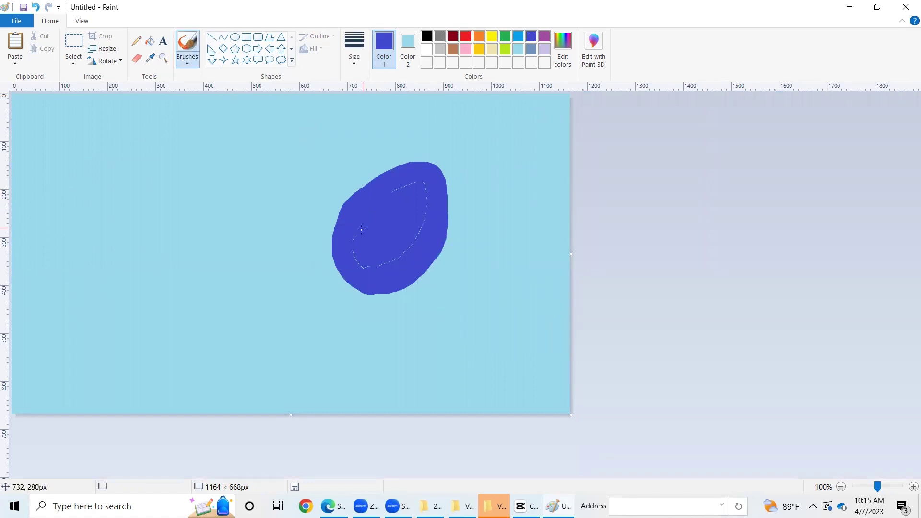
pyautogui.moveTo(358, 254)
pyautogui.mouseDown()
pyautogui.moveTo(354, 272)
pyautogui.moveTo(415, 260)
pyautogui.moveTo(427, 196)
pyautogui.mouseUp()
pyautogui.click(486, 211)
pyautogui.hotkey('ctrl', 'z')
# - Brush a red egg outline left of the indigo egg, undo its stray tail, and paint it solid
pyautogui.click(491, 36)
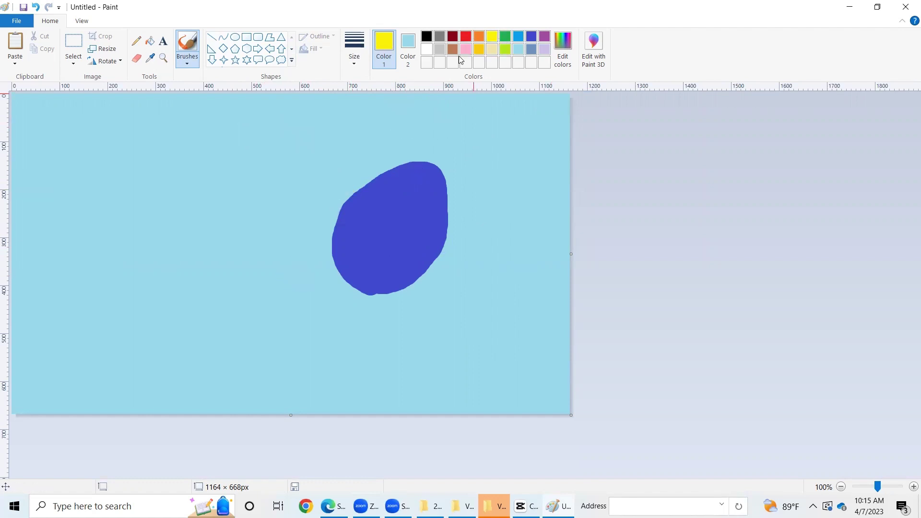
pyautogui.click(468, 36)
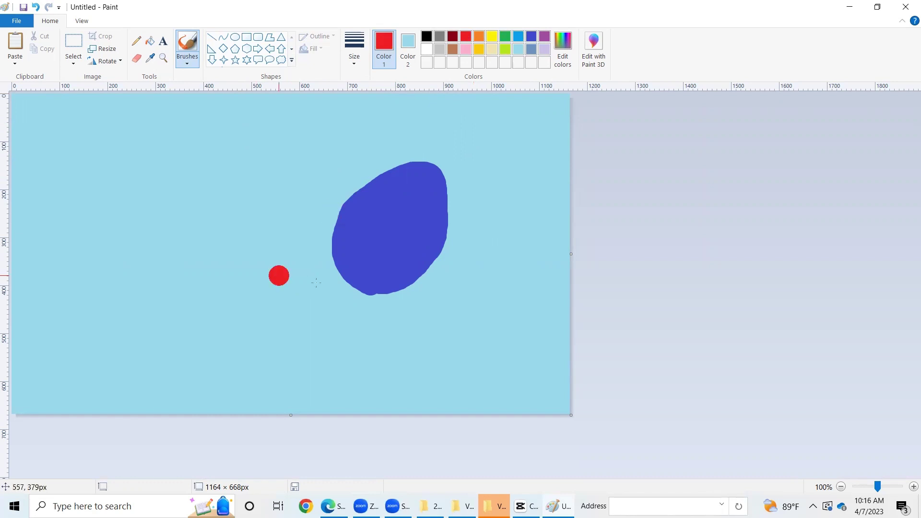
pyautogui.moveTo(301, 287); pyautogui.dragTo(347, 267)
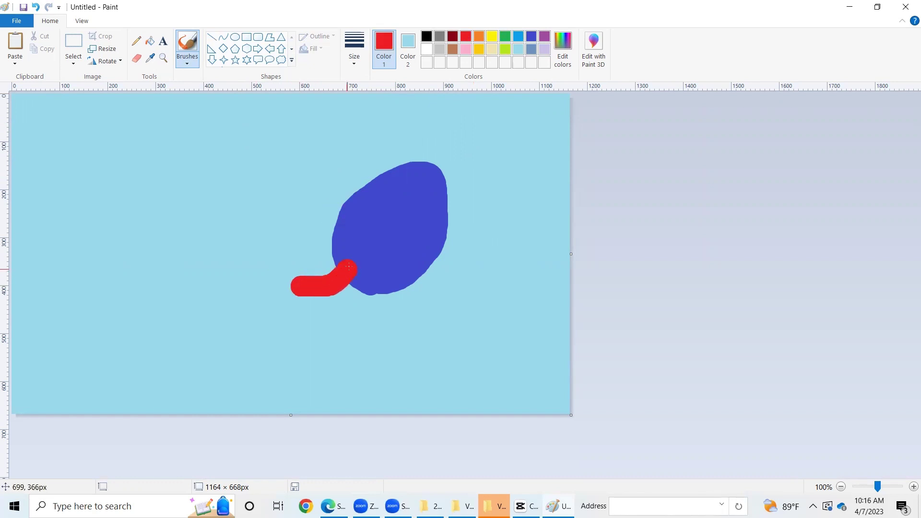
pyautogui.moveTo(356, 203); pyautogui.dragTo(341, 174)
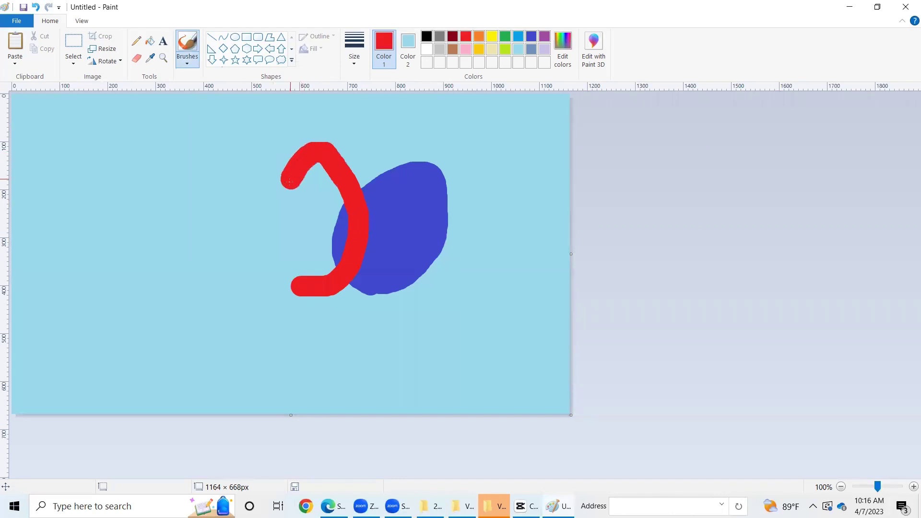
pyautogui.moveTo(338, 172)
pyautogui.mouseDown()
pyautogui.moveTo(278, 211)
pyautogui.moveTo(303, 270)
pyautogui.moveTo(295, 290)
pyautogui.mouseUp()
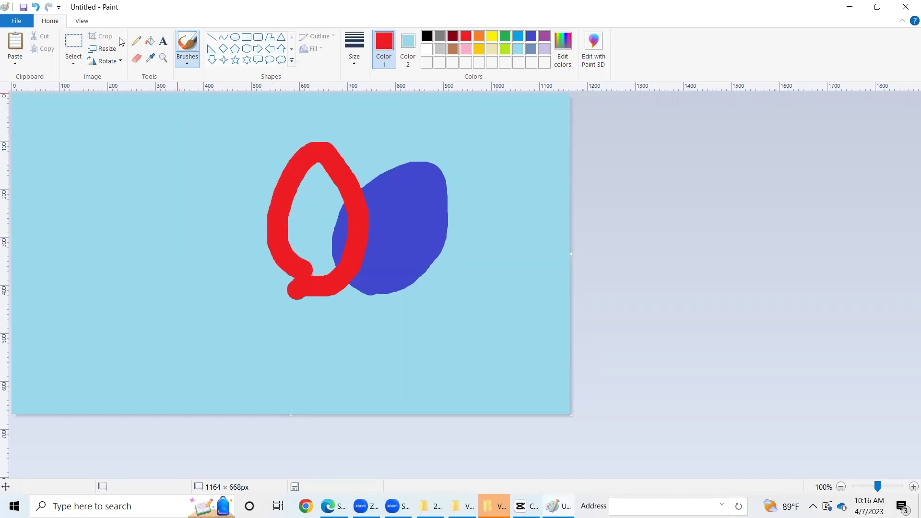
pyautogui.click(35, 6)
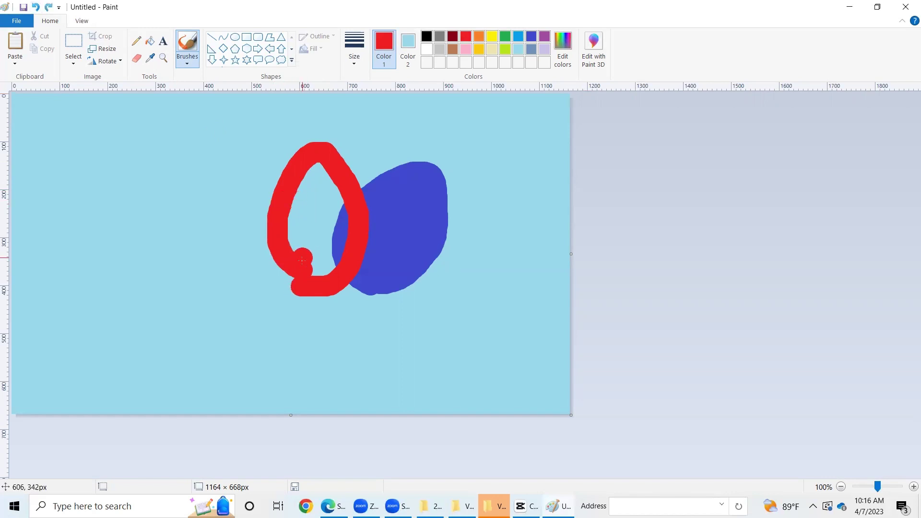
pyautogui.moveTo(301, 285)
pyautogui.mouseDown()
pyautogui.moveTo(282, 270)
pyautogui.moveTo(280, 232)
pyautogui.mouseUp()
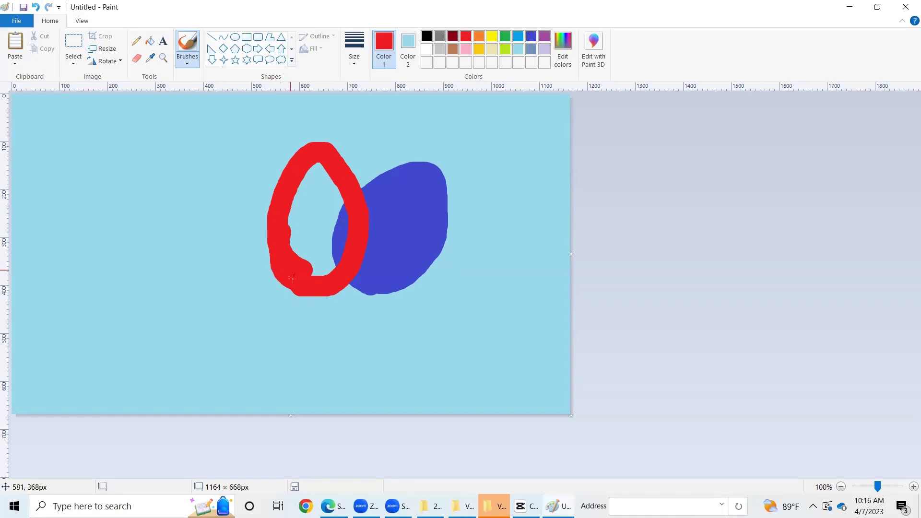
pyautogui.moveTo(296, 285)
pyautogui.mouseDown()
pyautogui.moveTo(335, 188)
pyautogui.moveTo(324, 238)
pyautogui.mouseUp()
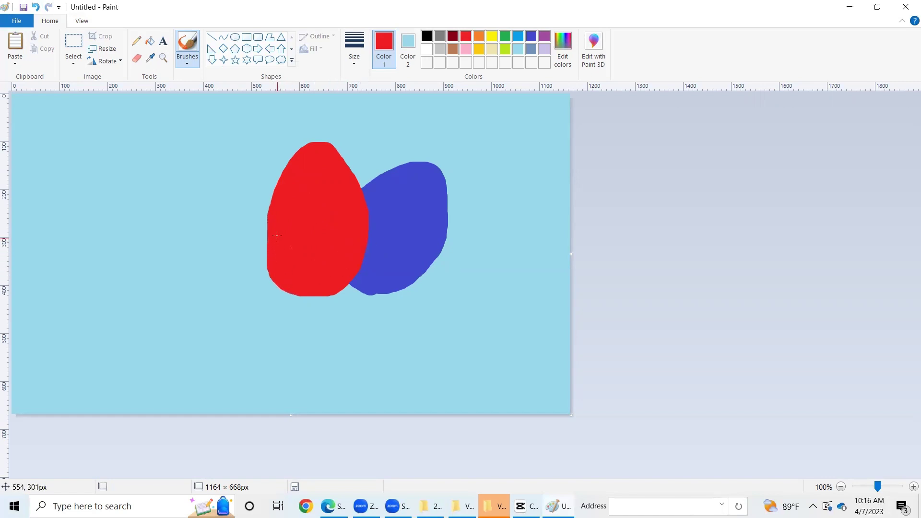
pyautogui.moveTo(274, 221); pyautogui.dragTo(271, 240)
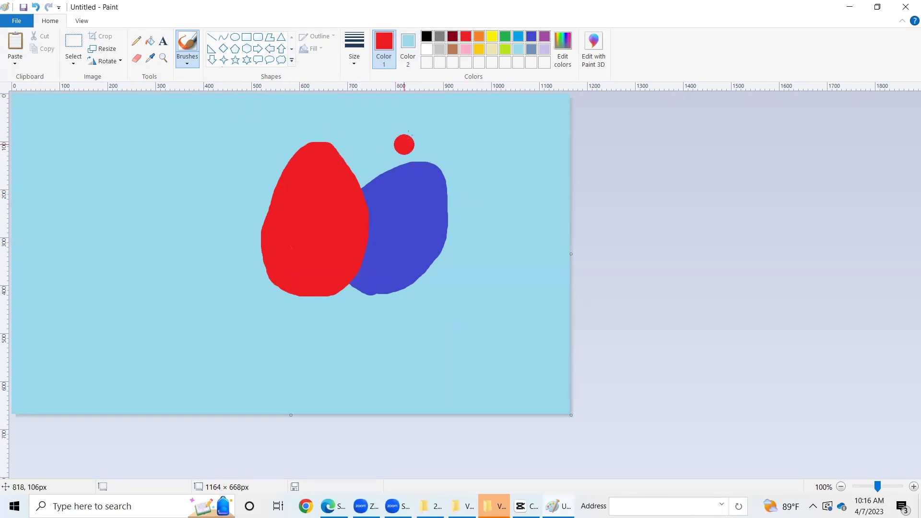
# - Attempt several yellow egg outlines left of the red egg, undoing each rough loop
pyautogui.click(493, 36)
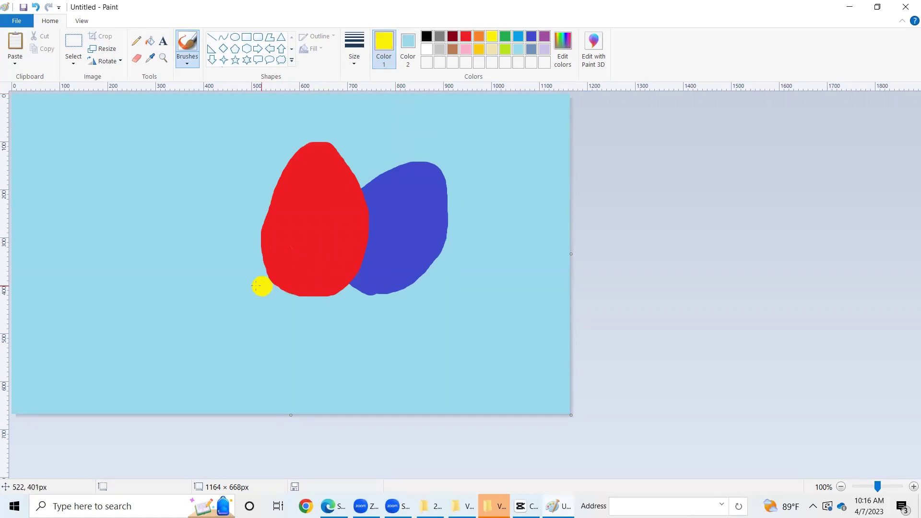
pyautogui.moveTo(245, 287)
pyautogui.mouseDown()
pyautogui.moveTo(292, 266)
pyautogui.moveTo(300, 209)
pyautogui.mouseUp()
pyautogui.hotkey('ctrl', 'z')
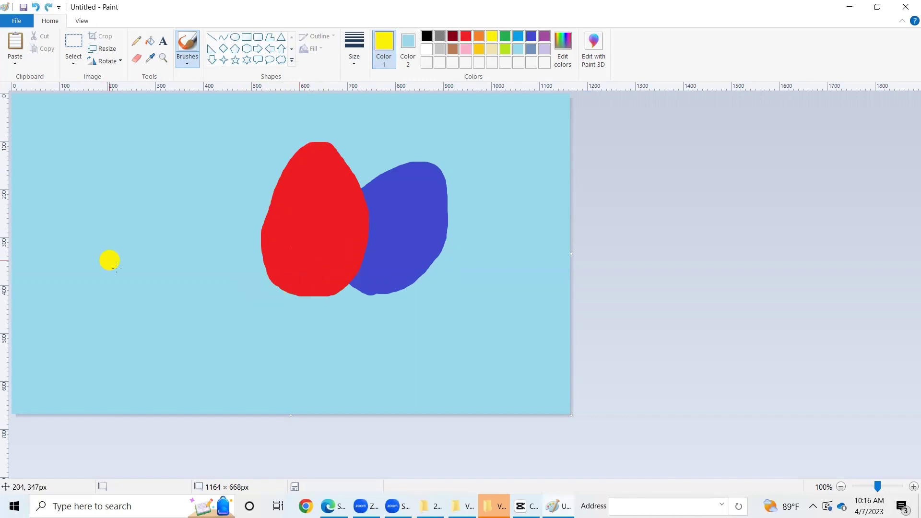
pyautogui.moveTo(224, 285)
pyautogui.mouseDown()
pyautogui.moveTo(267, 188)
pyautogui.moveTo(193, 268)
pyautogui.moveTo(216, 284)
pyautogui.mouseUp()
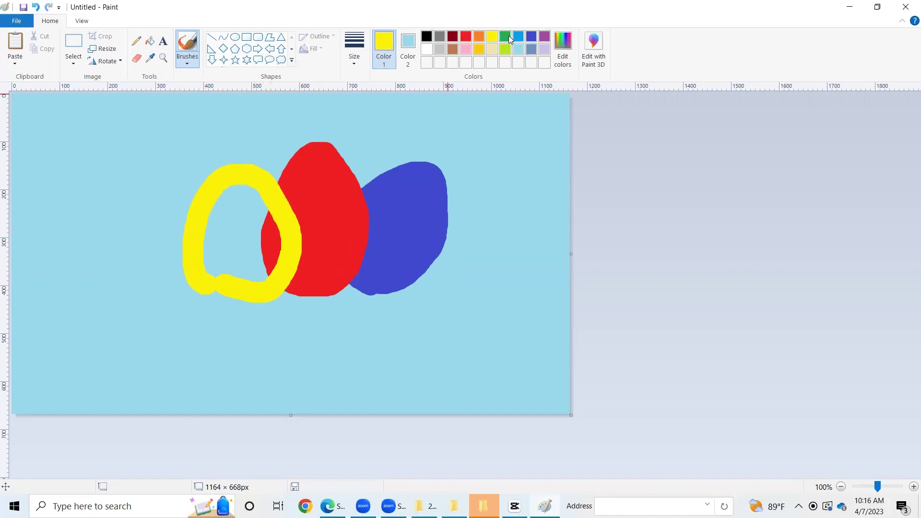
pyautogui.click(35, 7)
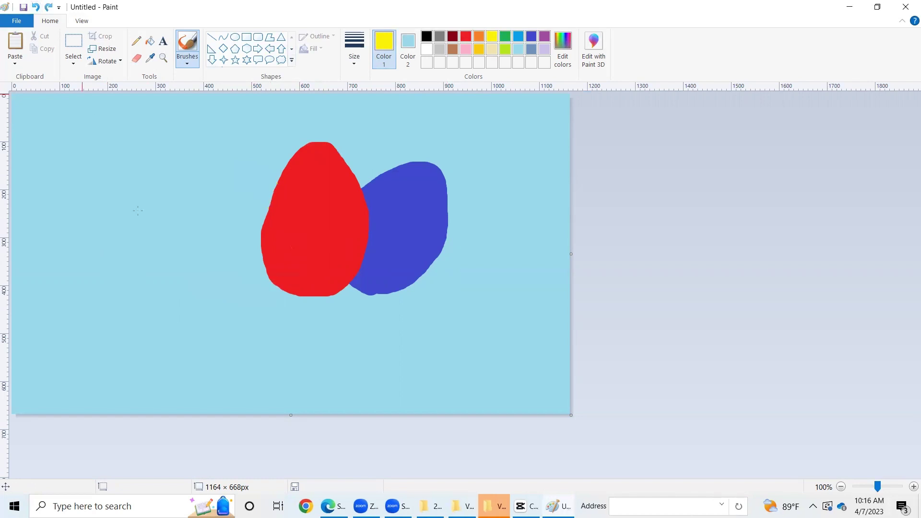
pyautogui.moveTo(221, 288)
pyautogui.mouseDown()
pyautogui.moveTo(282, 265)
pyautogui.moveTo(265, 208)
pyautogui.moveTo(239, 183)
pyautogui.moveTo(210, 176)
pyautogui.moveTo(188, 201)
pyautogui.moveTo(182, 248)
pyautogui.moveTo(186, 291)
pyautogui.moveTo(205, 295)
pyautogui.mouseUp()
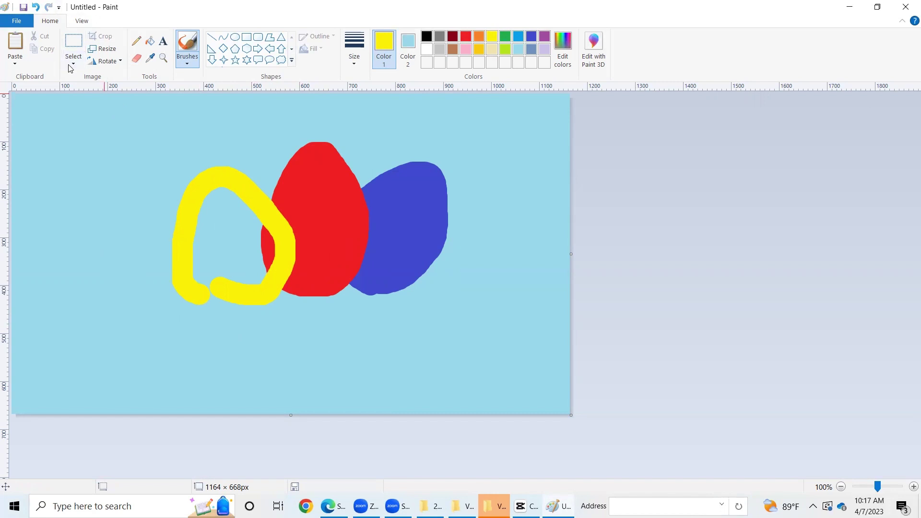
pyautogui.hotkey('ctrl', 'z')
pyautogui.hotkey('ctrl', 'z')
pyautogui.hotkey('ctrl', 'z')
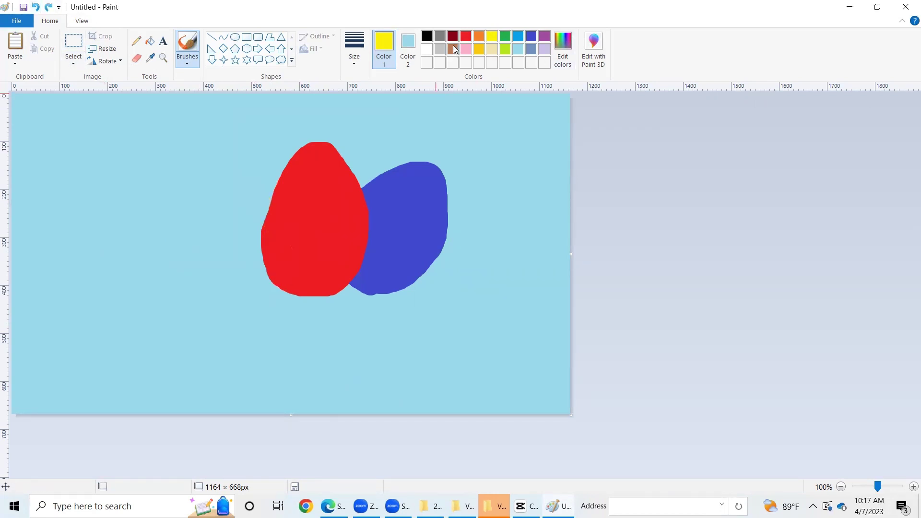
# - Brush and fill a solid yellow egg shape over the red egg's left side
pyautogui.moveTo(228, 279)
pyautogui.mouseDown()
pyautogui.moveTo(256, 278)
pyautogui.moveTo(265, 191)
pyautogui.moveTo(205, 232)
pyautogui.moveTo(243, 268)
pyautogui.moveTo(239, 227)
pyautogui.moveTo(233, 259)
pyautogui.mouseUp()
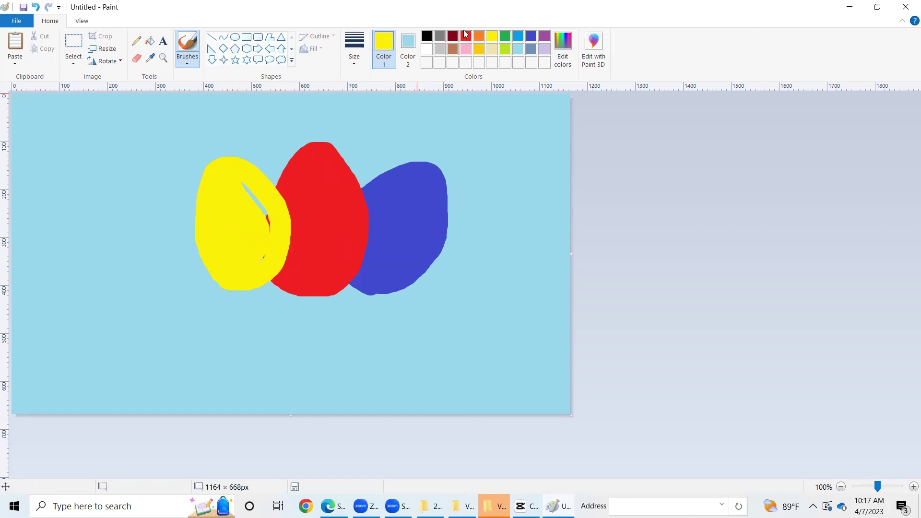
pyautogui.click(272, 229)
pyautogui.moveTo(257, 253)
pyautogui.mouseDown()
pyautogui.moveTo(264, 209)
pyautogui.moveTo(230, 178)
pyautogui.mouseUp()
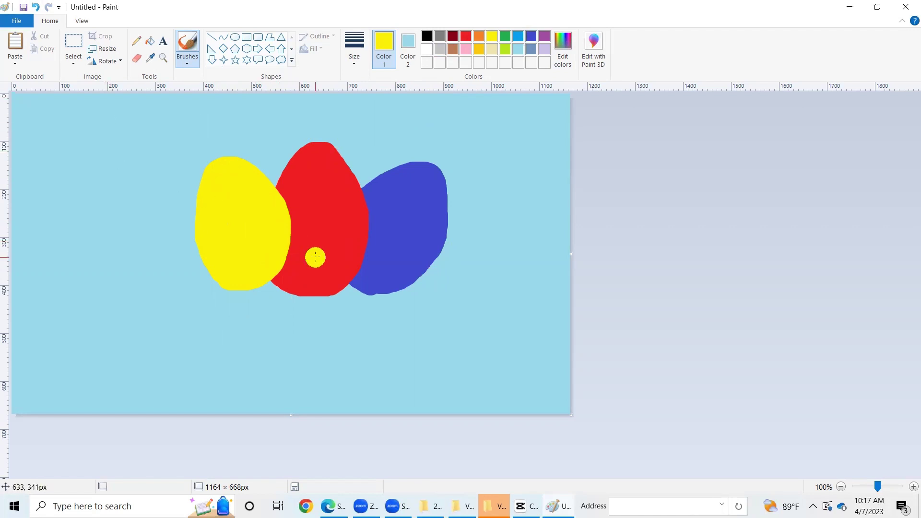
# - Set the Line tool to the thickest width, deleting a trial yellow line
pyautogui.click(212, 37)
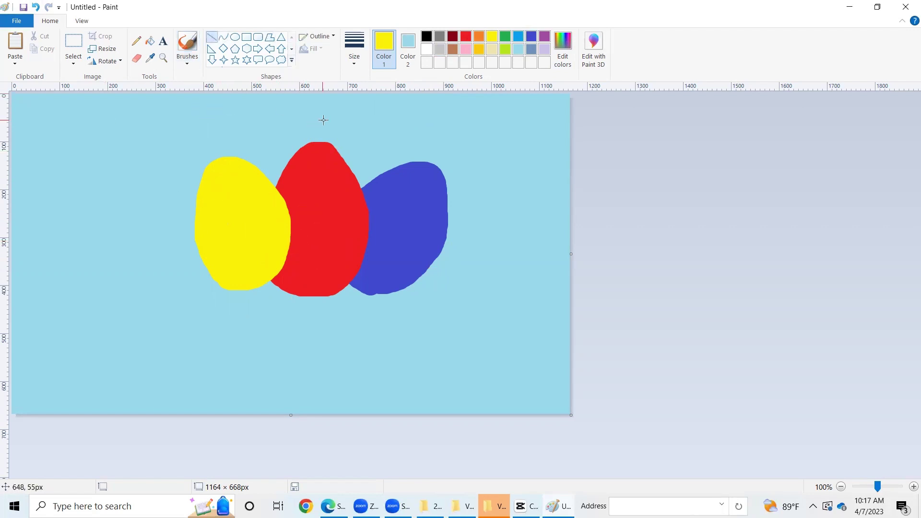
pyautogui.moveTo(337, 114); pyautogui.dragTo(390, 110)
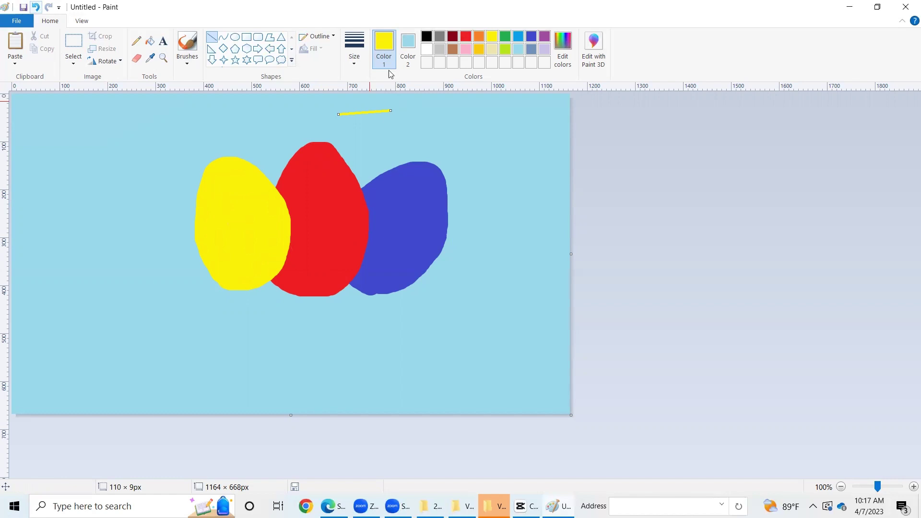
pyautogui.press('Delete')
pyautogui.click(354, 50)
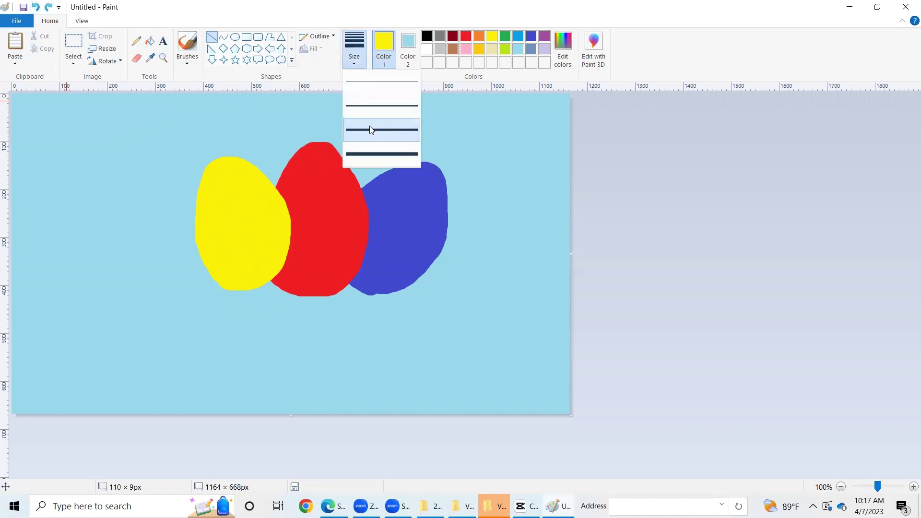
pyautogui.click(374, 161)
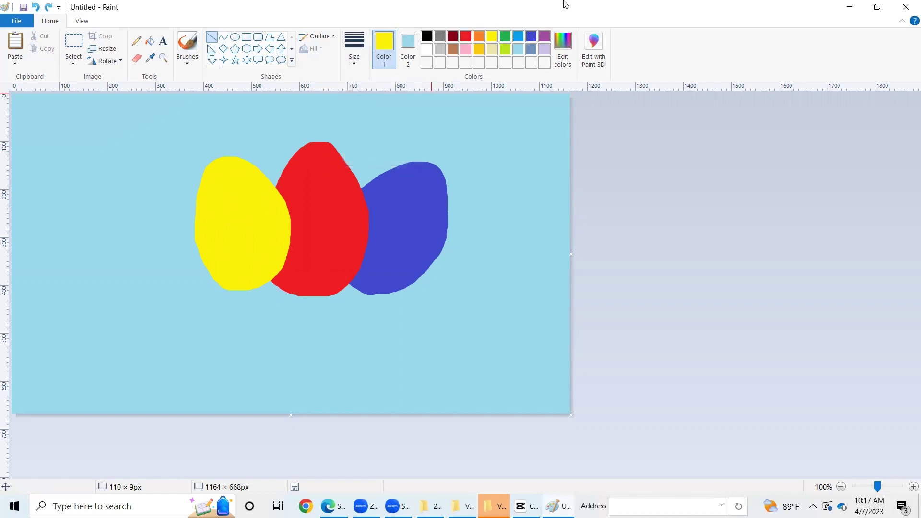
# - Draw three crossing thick white lines as an asterisk flower at top-left
pyautogui.click(427, 48)
pyautogui.moveTo(36, 142); pyautogui.dragTo(49, 130)
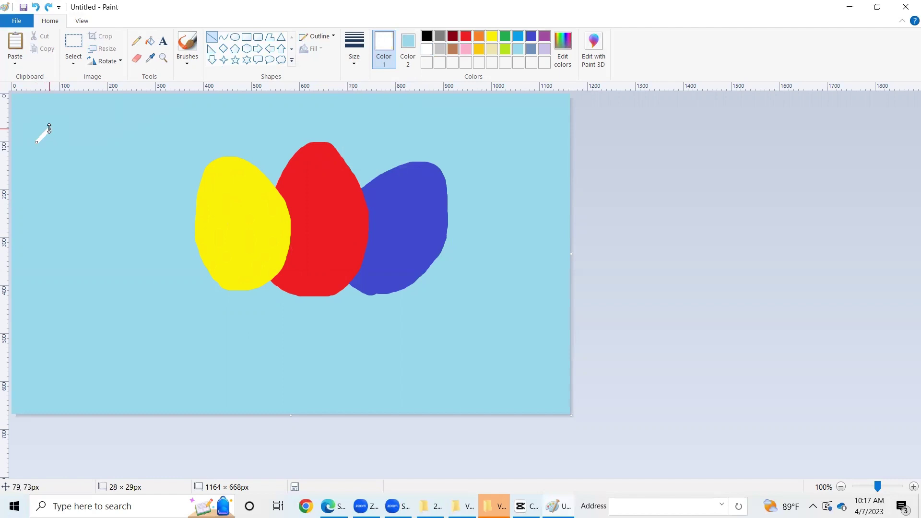
pyautogui.click(49, 142)
pyautogui.moveTo(54, 142)
pyautogui.mouseDown()
pyautogui.moveTo(33, 128)
pyautogui.moveTo(42, 122)
pyautogui.mouseUp()
pyautogui.click(64, 140)
pyautogui.click(59, 135)
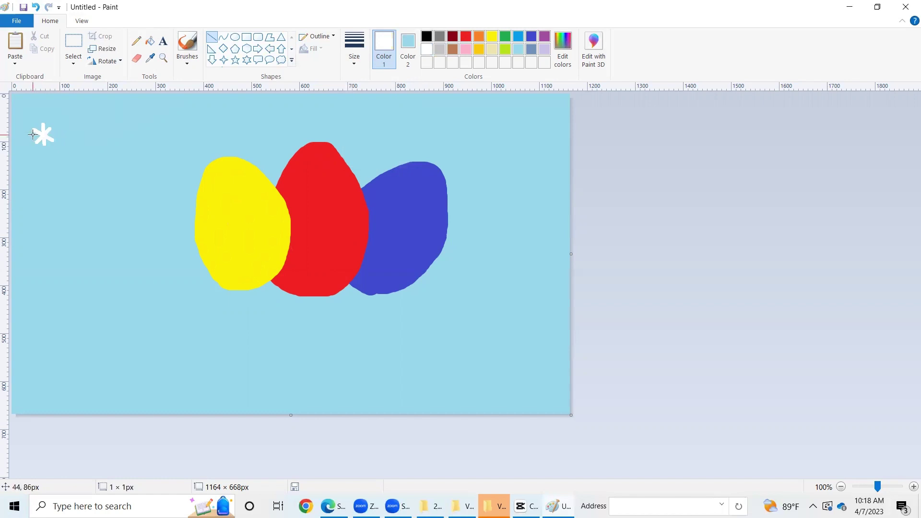
pyautogui.moveTo(33, 134)
pyautogui.mouseDown()
pyautogui.moveTo(54, 134)
pyautogui.moveTo(32, 136)
pyautogui.mouseUp()
pyautogui.moveTo(33, 133); pyautogui.dragTo(33, 136)
pyautogui.click(69, 133)
# - Dab a bright yellow centre on the flower with a thick brush, replacing a gold attempt
pyautogui.click(187, 57)
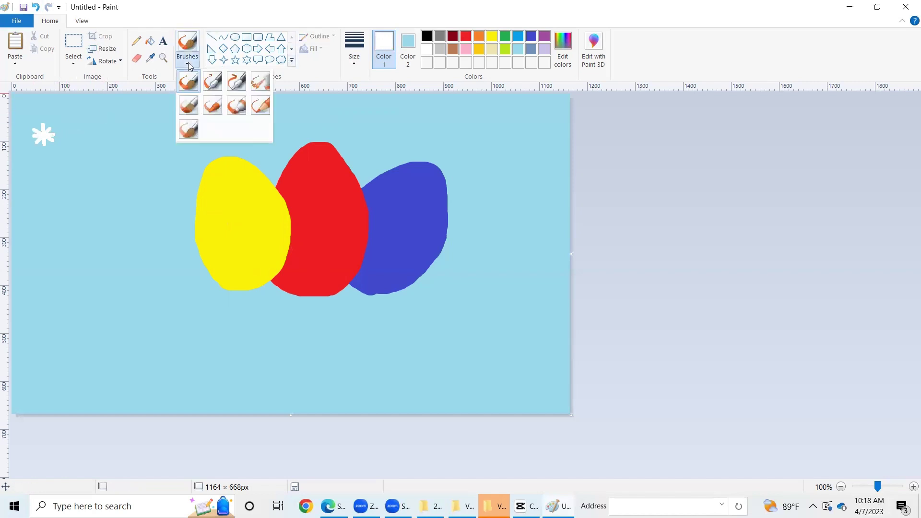
pyautogui.click(355, 51)
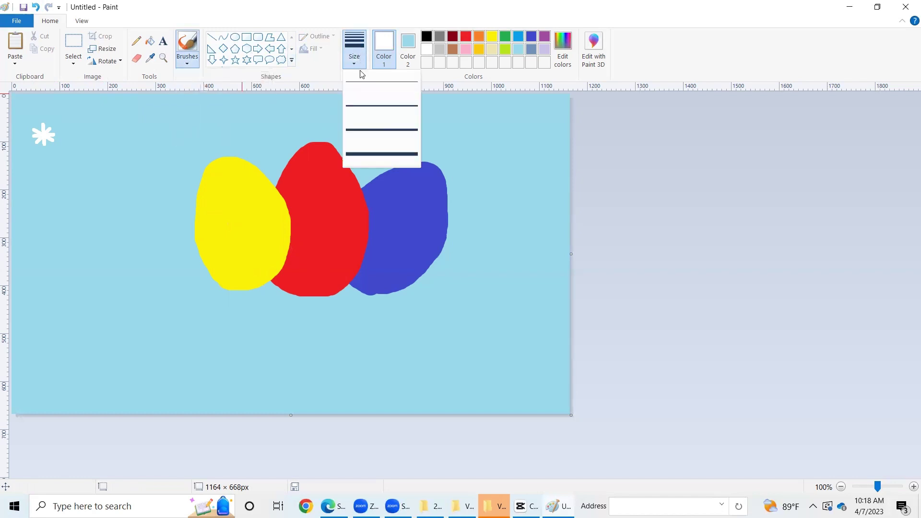
pyautogui.click(362, 150)
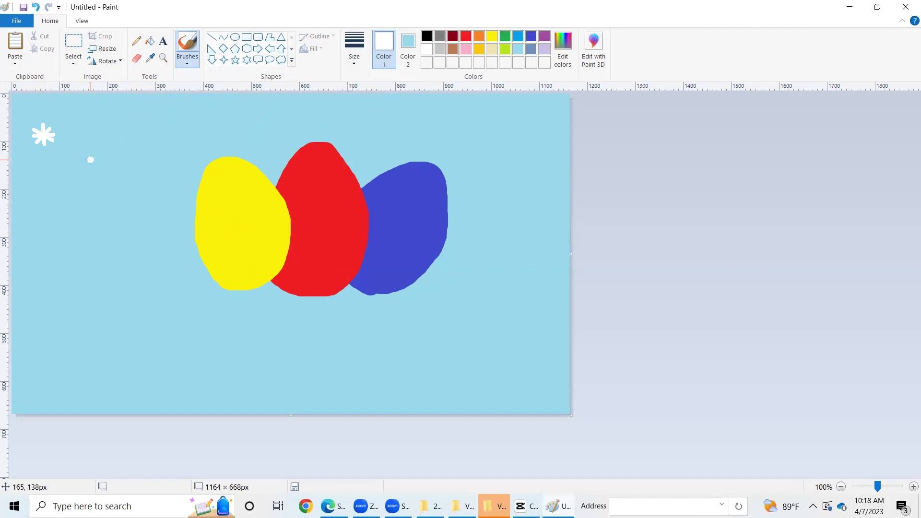
pyautogui.click(479, 49)
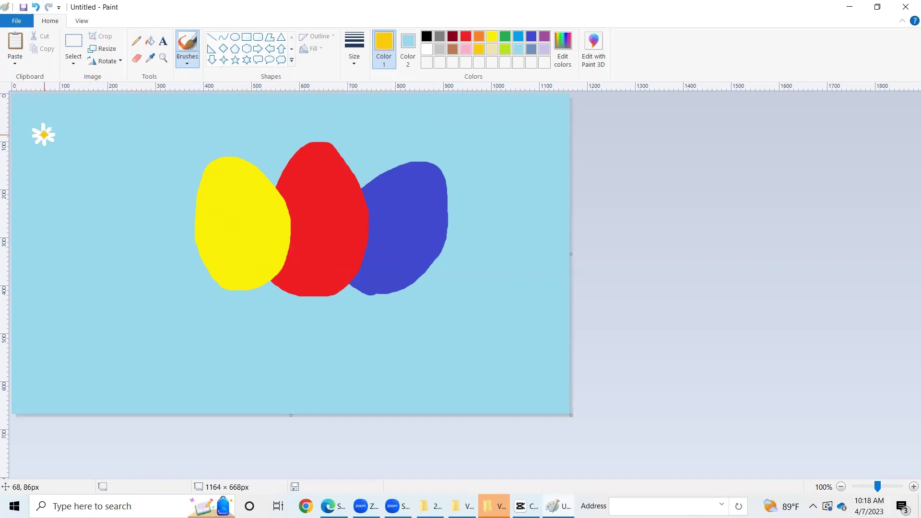
pyautogui.moveTo(44, 133); pyautogui.dragTo(43, 133)
pyautogui.hotkey('ctrl', 'z')
pyautogui.click(492, 36)
pyautogui.click(43, 135)
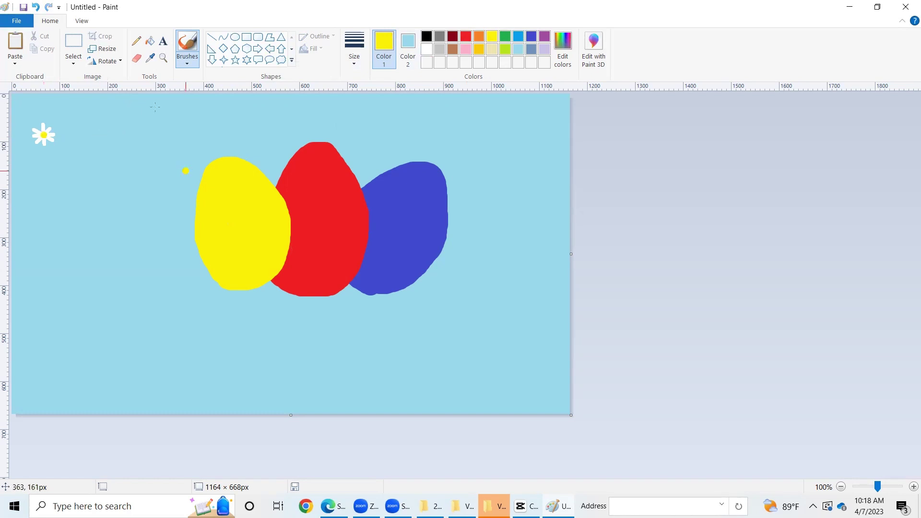
# - Turn on transparent selection, then copy the top-left white flower and paste a copy
pyautogui.click(73, 42)
pyautogui.click(73, 59)
pyautogui.click(73, 61)
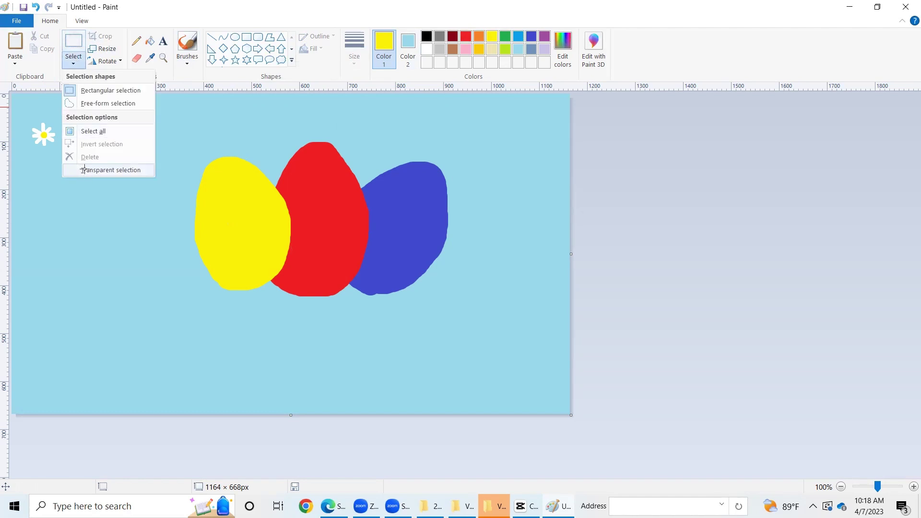
pyautogui.click(85, 169)
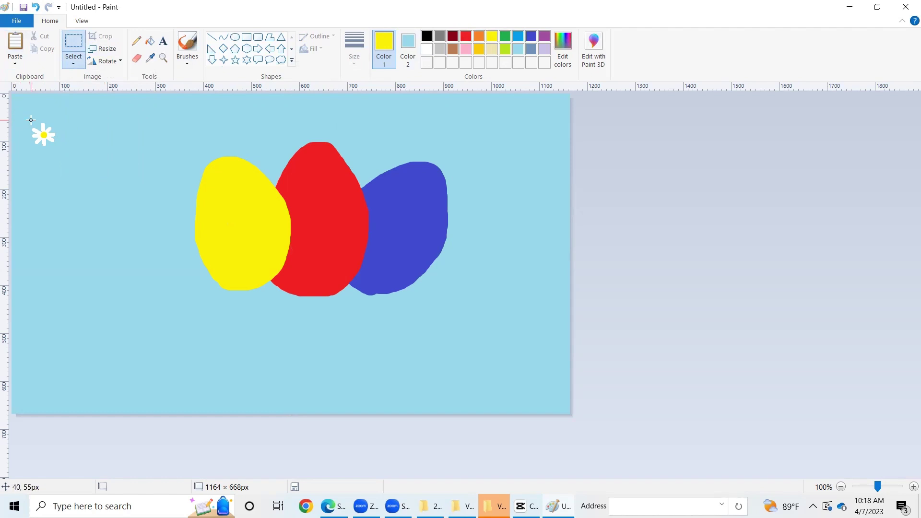
pyautogui.moveTo(31, 121); pyautogui.dragTo(64, 149)
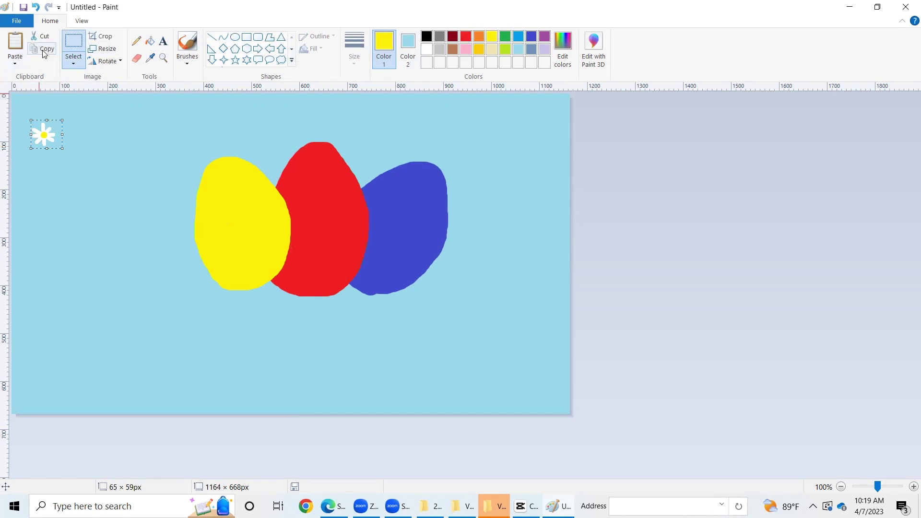
pyautogui.click(43, 51)
pyautogui.click(16, 45)
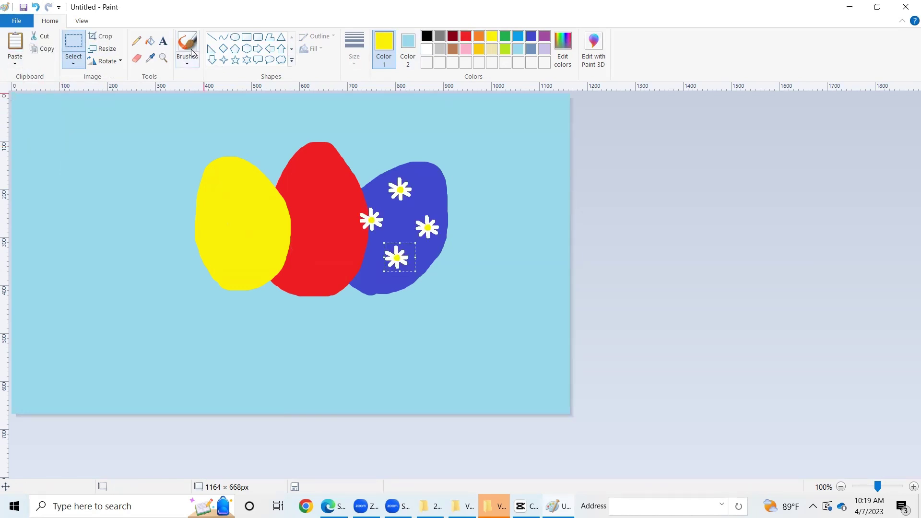
# - Choose the basic brush and paint a red dab over the blue egg's left flower
pyautogui.click(192, 53)
pyautogui.click(188, 64)
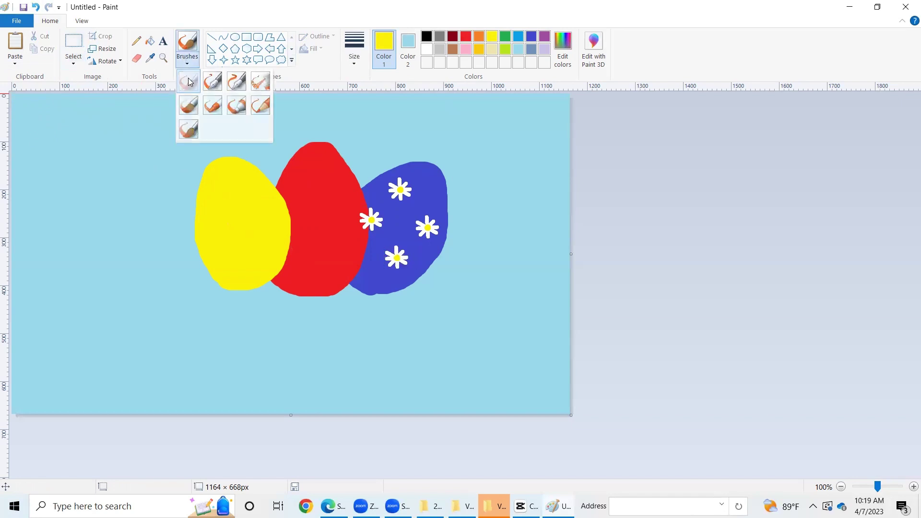
pyautogui.click(188, 81)
pyautogui.click(465, 36)
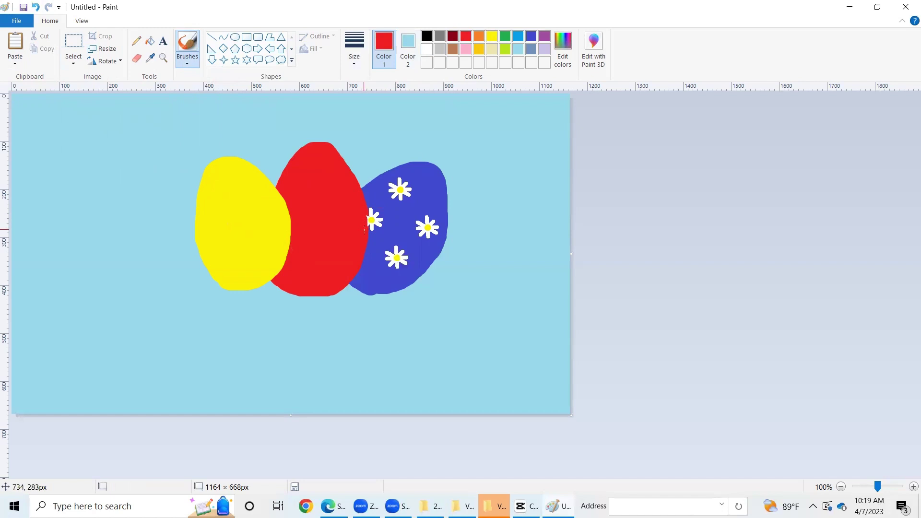
pyautogui.moveTo(365, 216); pyautogui.dragTo(369, 225)
# - Mix a brighter magenta-purple from the basic purple in Edit colors and confirm it
pyautogui.click(465, 50)
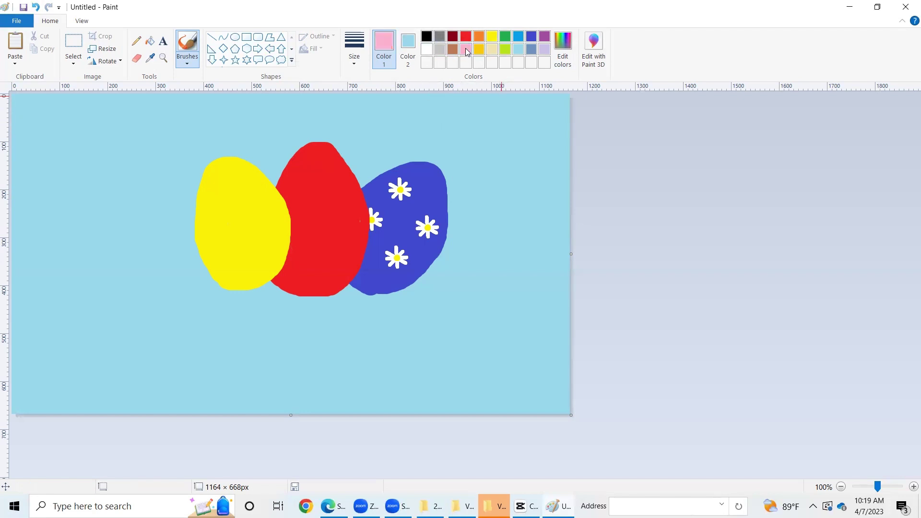
pyautogui.click(564, 45)
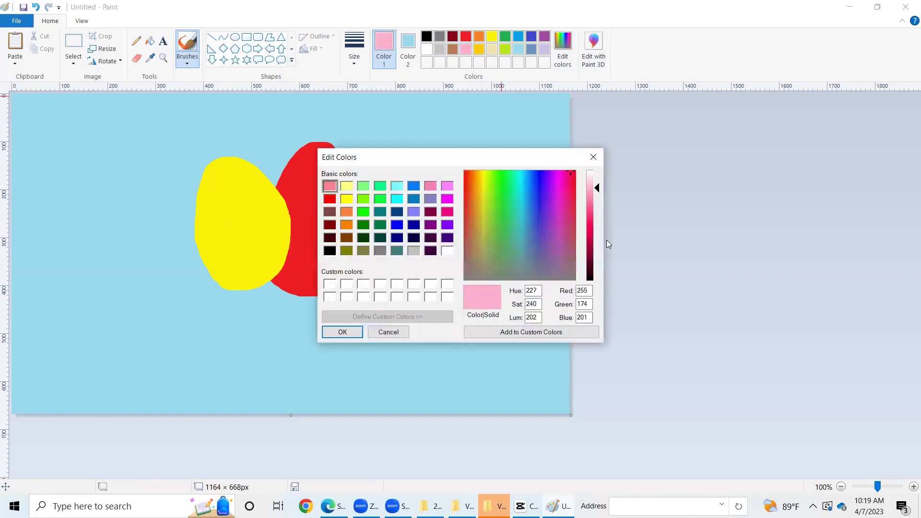
pyautogui.moveTo(596, 189)
pyautogui.mouseDown()
pyautogui.moveTo(595, 210)
pyautogui.moveTo(595, 191)
pyautogui.mouseUp()
pyautogui.click(449, 223)
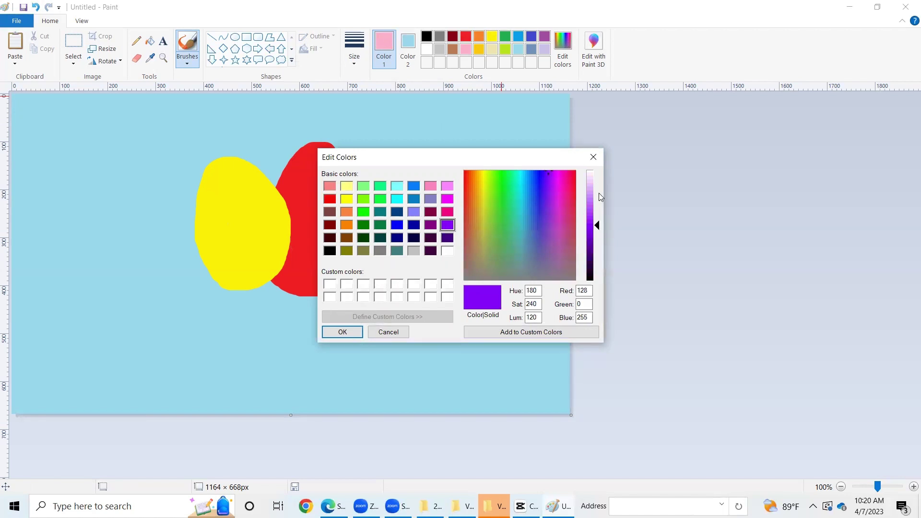
pyautogui.moveTo(543, 173); pyautogui.dragTo(552, 178)
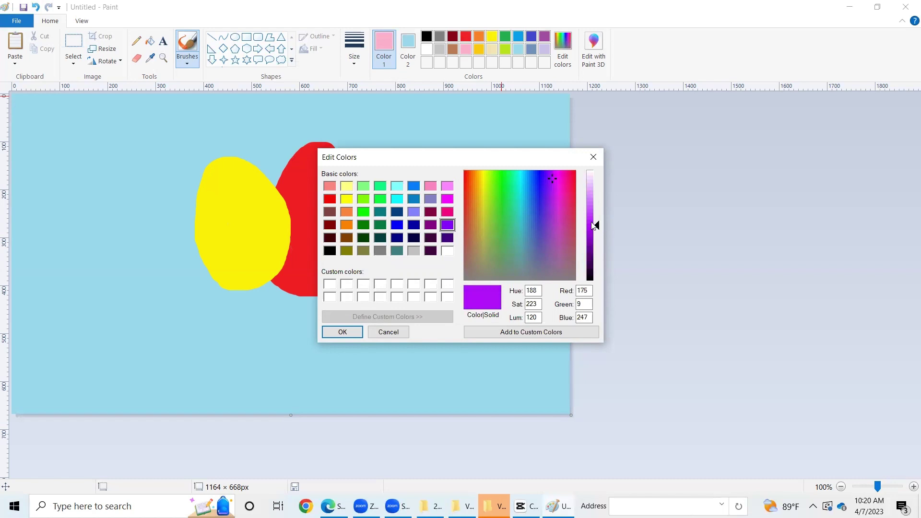
pyautogui.click(343, 331)
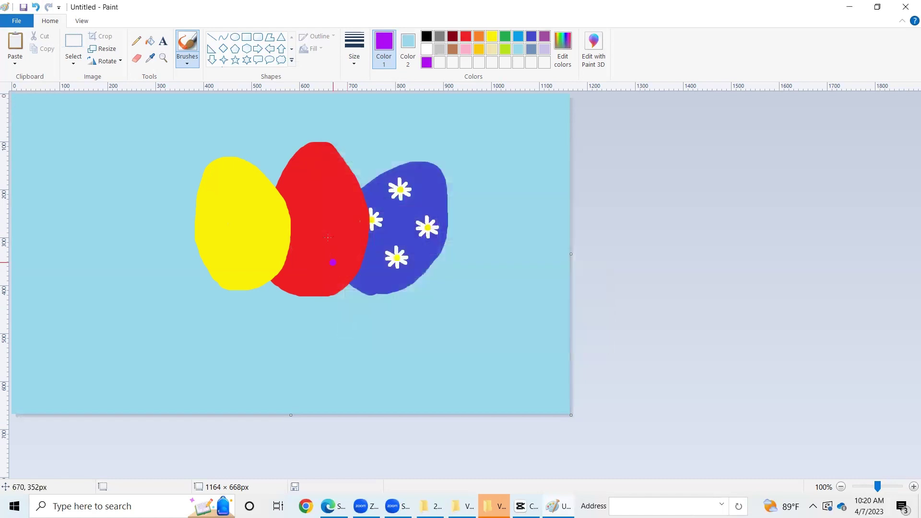
# - Paint three purple dots on the red egg
pyautogui.click(299, 171)
pyautogui.click(335, 208)
pyautogui.click(294, 241)
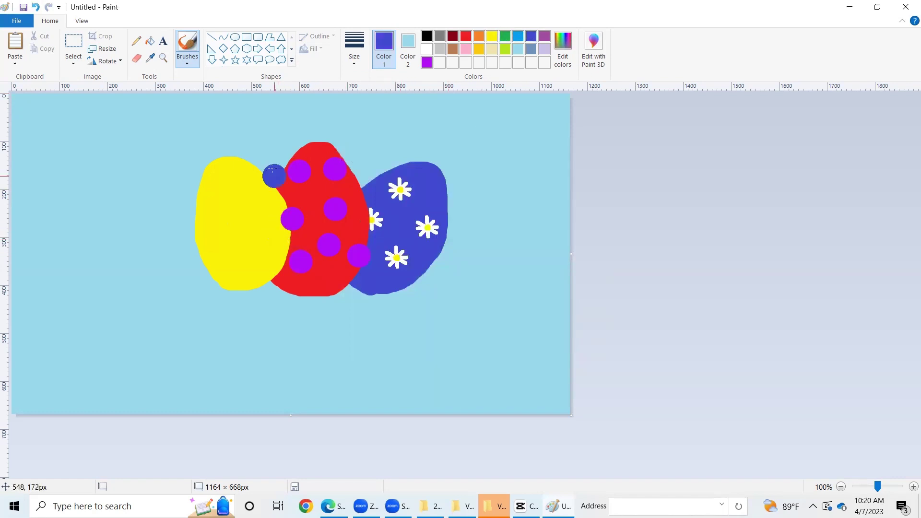
# - Paint yellow over the purple dot overhanging the yellow egg, then select blue and a new thickness
pyautogui.click(494, 38)
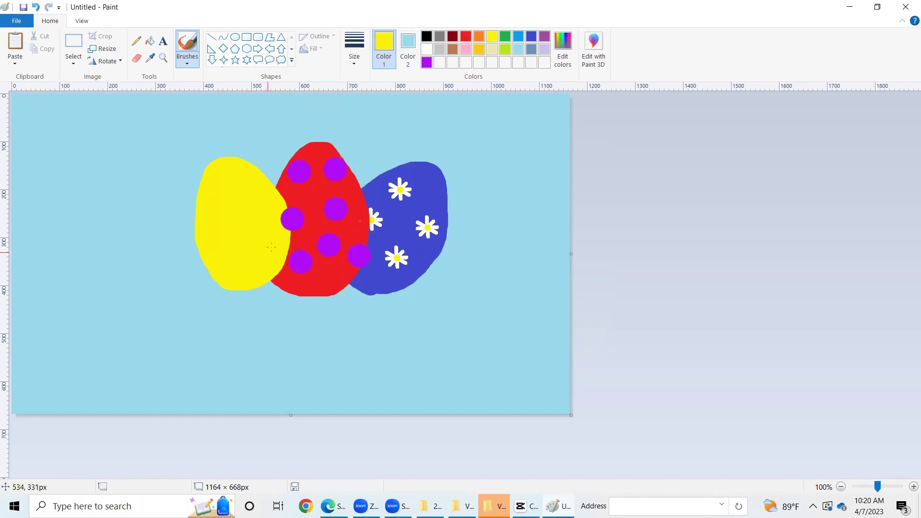
pyautogui.moveTo(278, 251); pyautogui.dragTo(282, 233)
pyautogui.moveTo(276, 232); pyautogui.dragTo(276, 220)
pyautogui.click(531, 37)
pyautogui.click(354, 45)
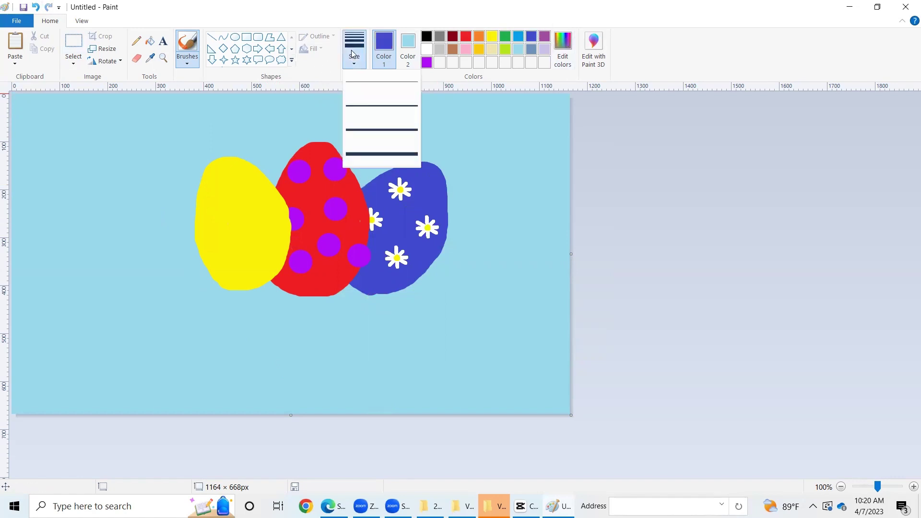
pyautogui.click(386, 144)
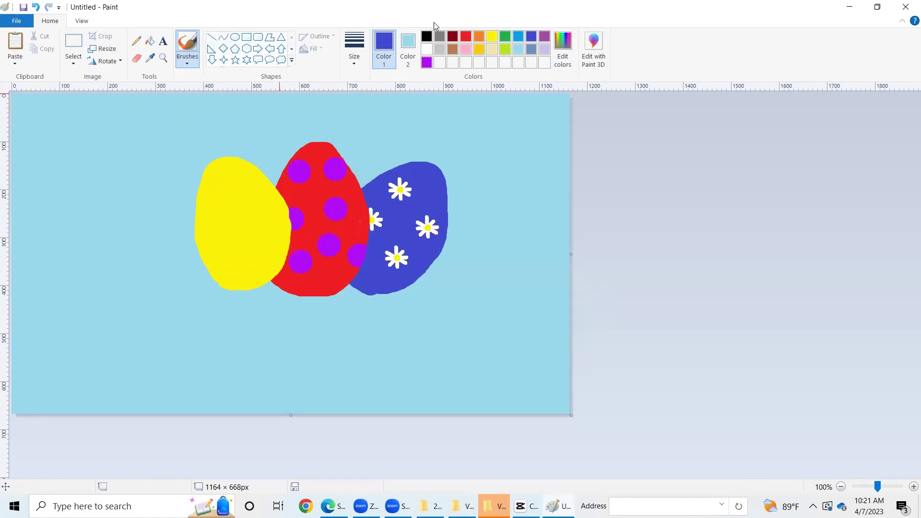
# - Choose the light pink-violet basic colour in Edit colors as the paint colour
pyautogui.click(468, 52)
pyautogui.click(562, 51)
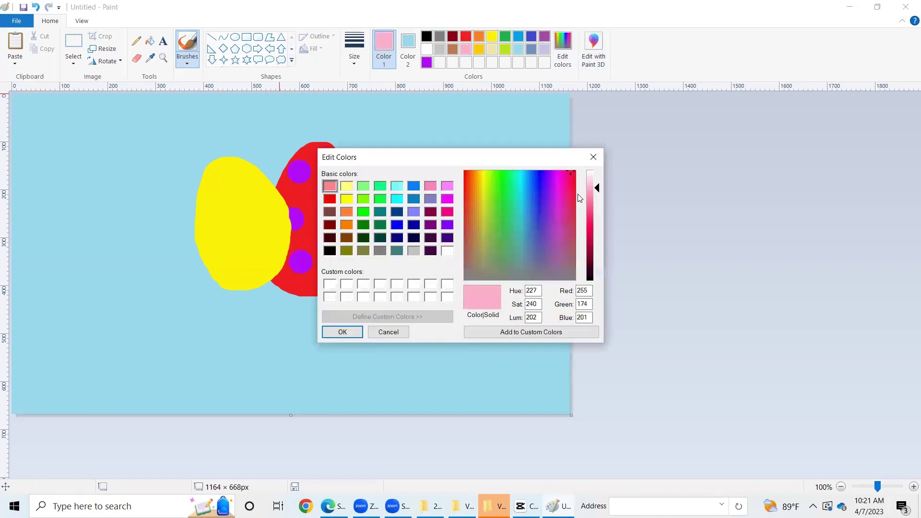
pyautogui.click(591, 185)
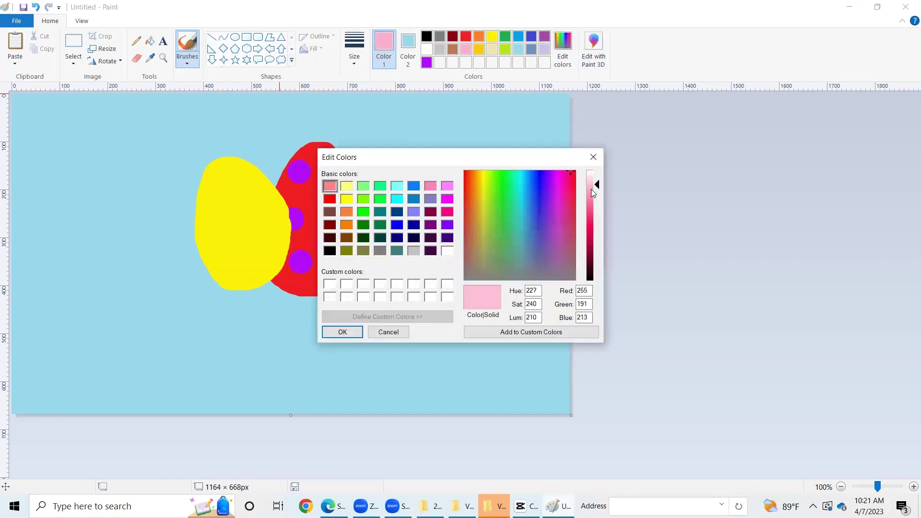
pyautogui.click(448, 187)
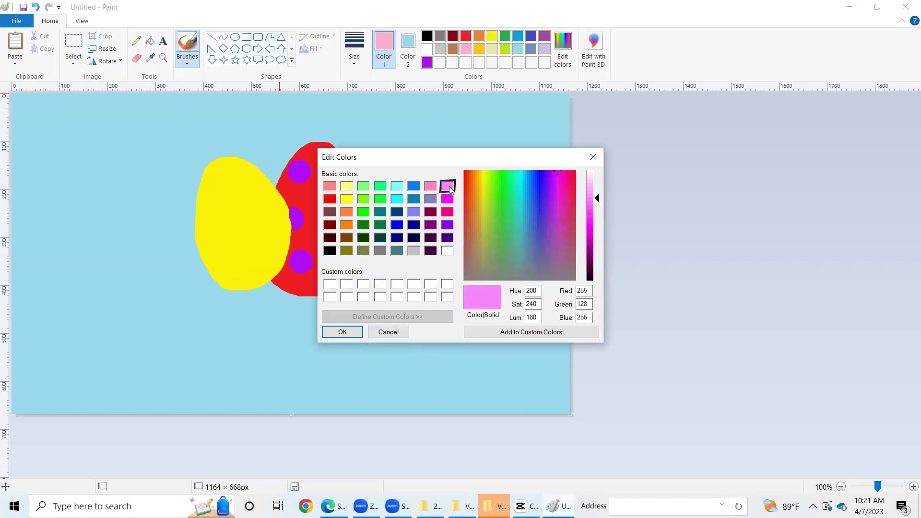
pyautogui.click(339, 336)
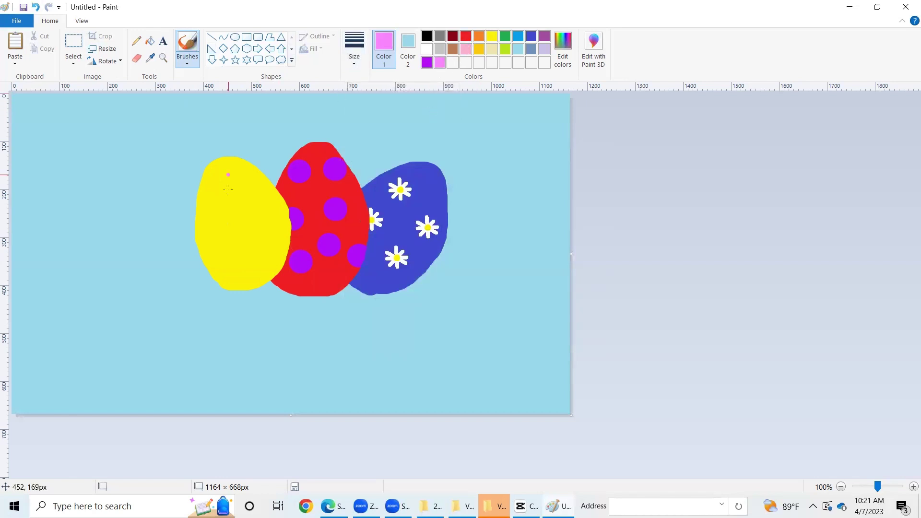
# - Draw the first curved pink stripe near the top of the yellow egg
pyautogui.click(214, 42)
pyautogui.click(223, 41)
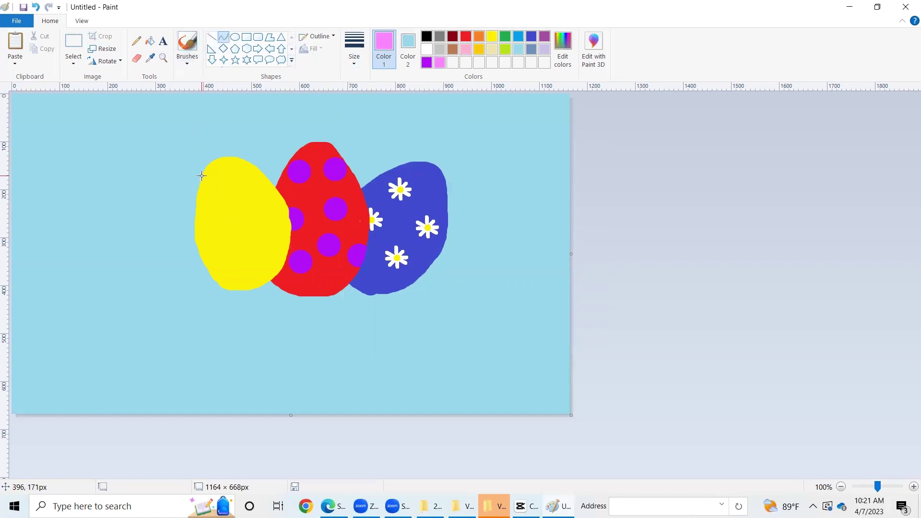
pyautogui.moveTo(202, 175)
pyautogui.mouseDown()
pyautogui.moveTo(257, 168)
pyautogui.moveTo(231, 177)
pyautogui.mouseUp()
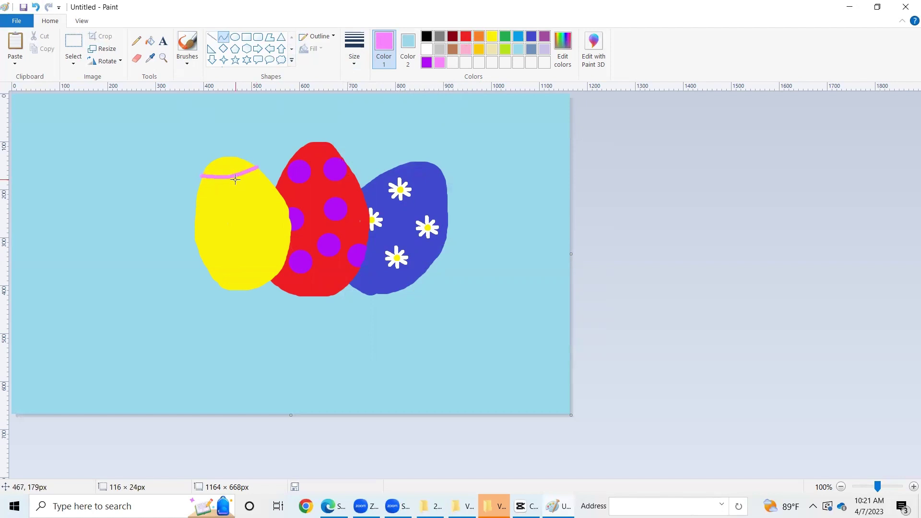
pyautogui.click(232, 175)
pyautogui.click(199, 188)
# - Add the remaining curved pink stripes down to the yellow egg's bottom
pyautogui.moveTo(199, 187)
pyautogui.mouseDown()
pyautogui.moveTo(268, 179)
pyautogui.moveTo(234, 182)
pyautogui.moveTo(273, 188)
pyautogui.moveTo(230, 200)
pyautogui.moveTo(278, 195)
pyautogui.moveTo(231, 210)
pyautogui.moveTo(288, 205)
pyautogui.moveTo(196, 223)
pyautogui.moveTo(285, 218)
pyautogui.moveTo(241, 222)
pyautogui.moveTo(290, 232)
pyautogui.moveTo(244, 241)
pyautogui.moveTo(291, 243)
pyautogui.moveTo(217, 260)
pyautogui.moveTo(286, 257)
pyautogui.moveTo(247, 263)
pyautogui.moveTo(256, 279)
pyautogui.moveTo(288, 267)
pyautogui.moveTo(247, 274)
pyautogui.moveTo(232, 285)
pyautogui.moveTo(264, 282)
pyautogui.moveTo(240, 286)
pyautogui.mouseUp()
pyautogui.click(243, 246)
pyautogui.click(199, 233)
pyautogui.click(200, 247)
pyautogui.click(257, 279)
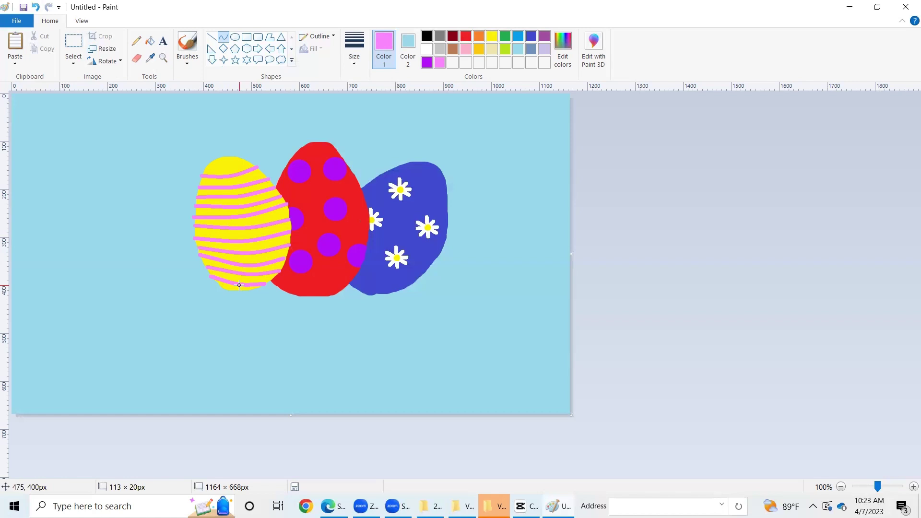
# - Set both colours to brown and drag the canvas out to 1835 pixels wide
pyautogui.click(236, 38)
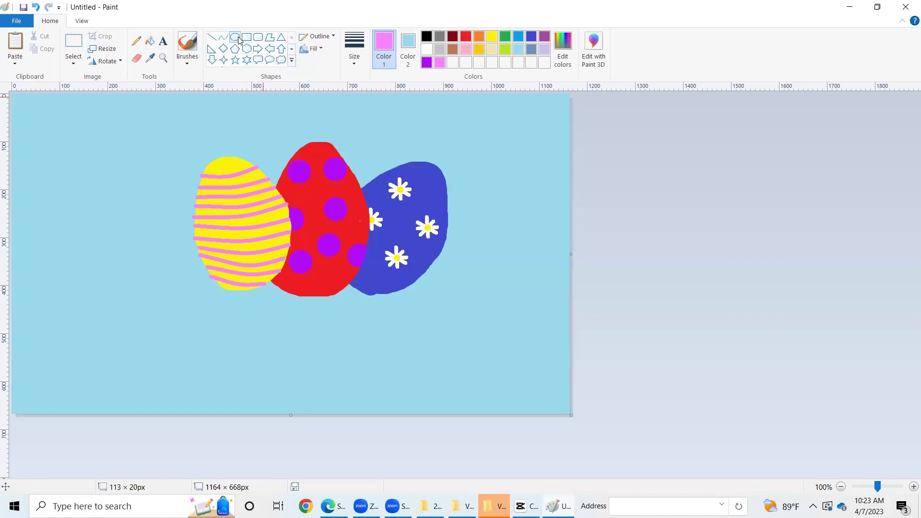
pyautogui.click(452, 49)
pyautogui.click(408, 45)
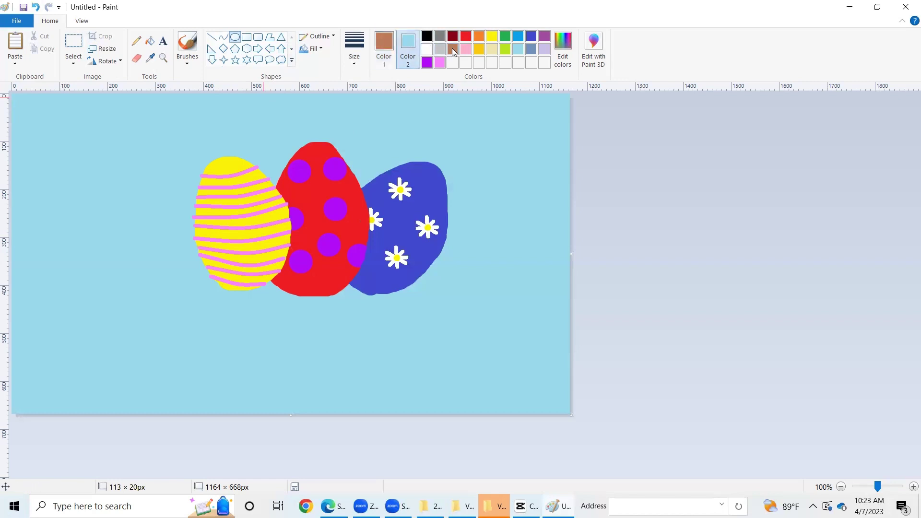
pyautogui.click(452, 50)
pyautogui.moveTo(576, 251)
pyautogui.mouseDown()
pyautogui.moveTo(881, 237)
pyautogui.moveTo(884, 223)
pyautogui.moveTo(892, 227)
pyautogui.mouseUp()
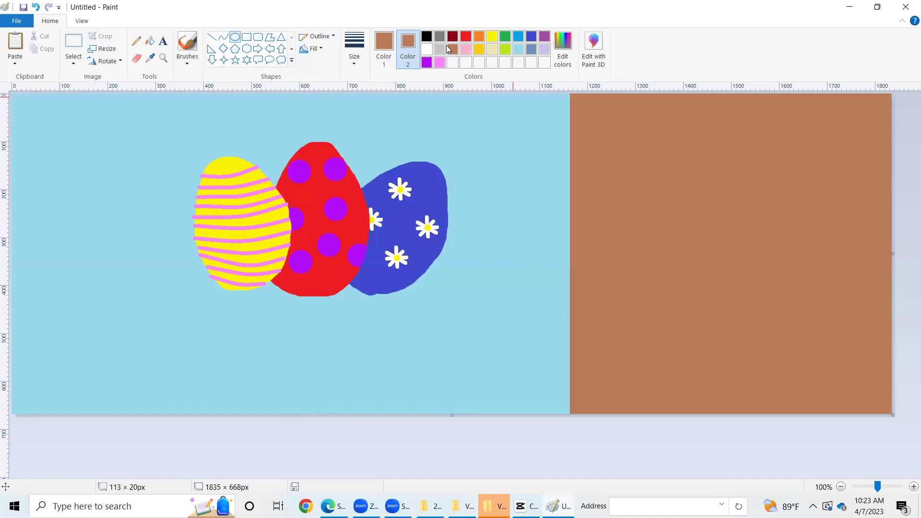
pyautogui.click(428, 49)
pyautogui.click(150, 41)
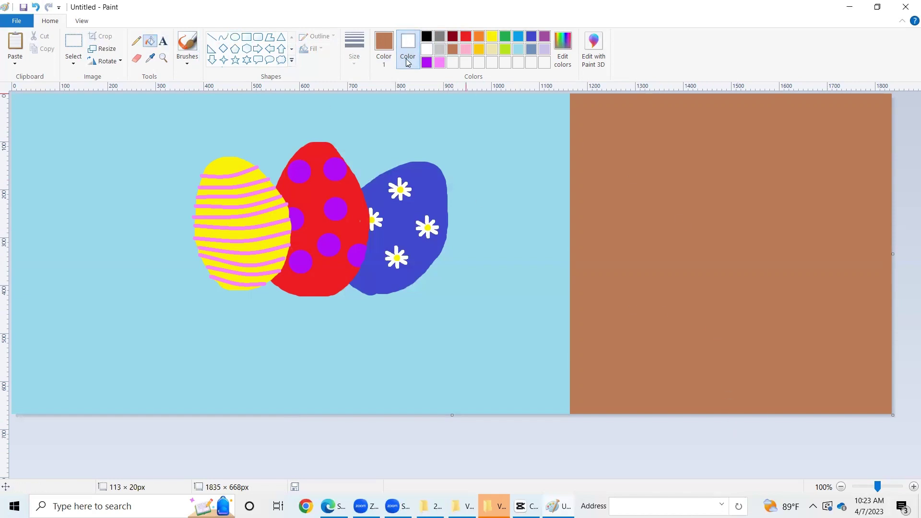
# - Fill the brown block white, set Color 2 to brown, and choose the Oval shape
pyautogui.rightClick(738, 175)
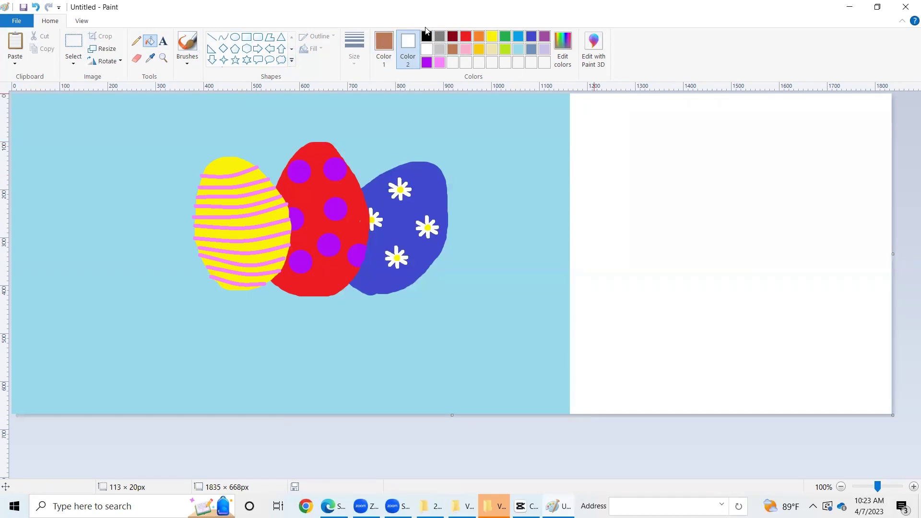
pyautogui.click(453, 50)
pyautogui.click(236, 36)
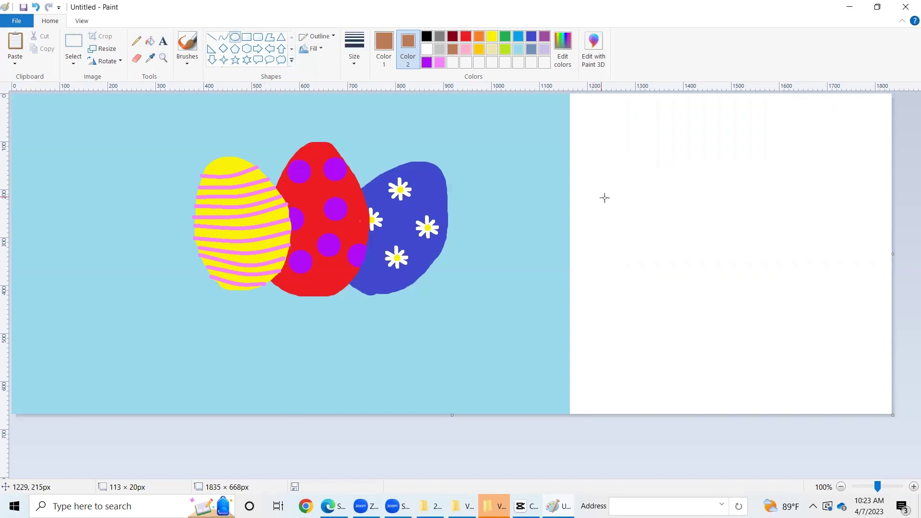
# - Draw and adjust a filled brown oval on the white area, then undo it
pyautogui.moveTo(598, 228); pyautogui.dragTo(839, 311)
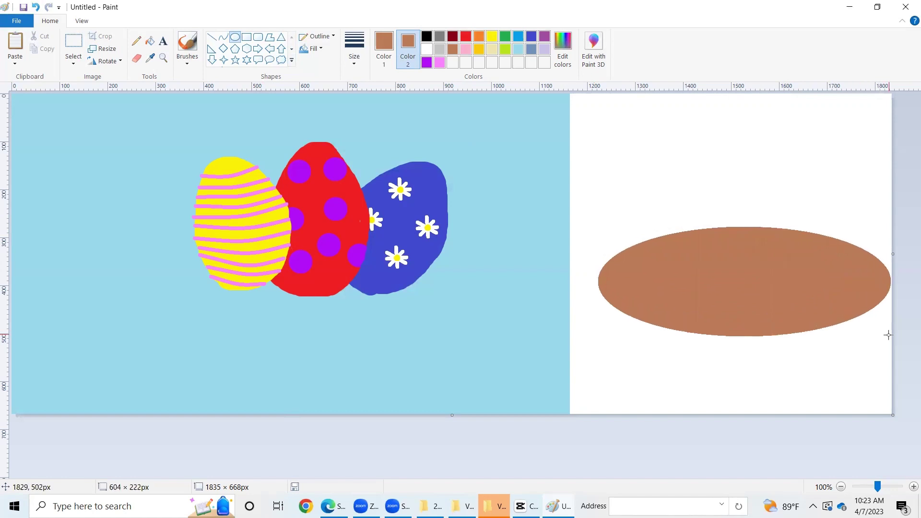
pyautogui.moveTo(839, 312); pyautogui.dragTo(920, 347)
pyautogui.moveTo(807, 281); pyautogui.dragTo(783, 275)
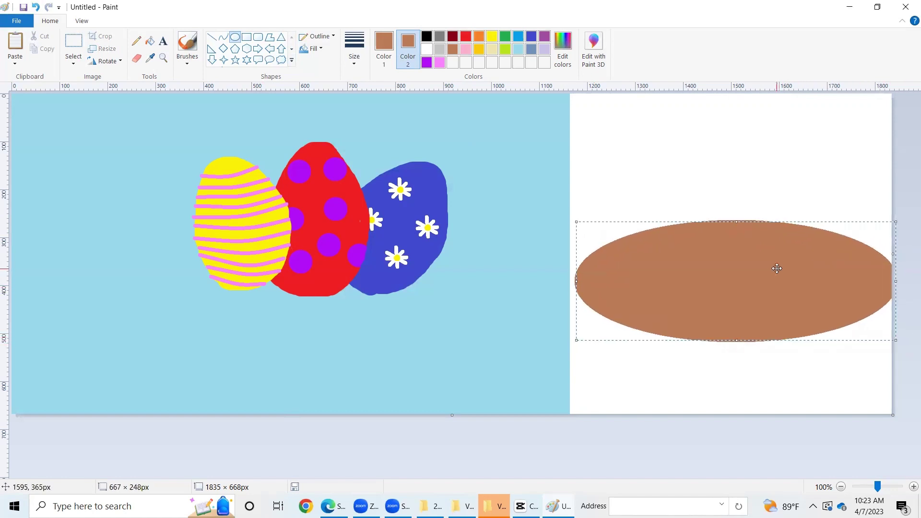
pyautogui.moveTo(582, 282); pyautogui.dragTo(599, 281)
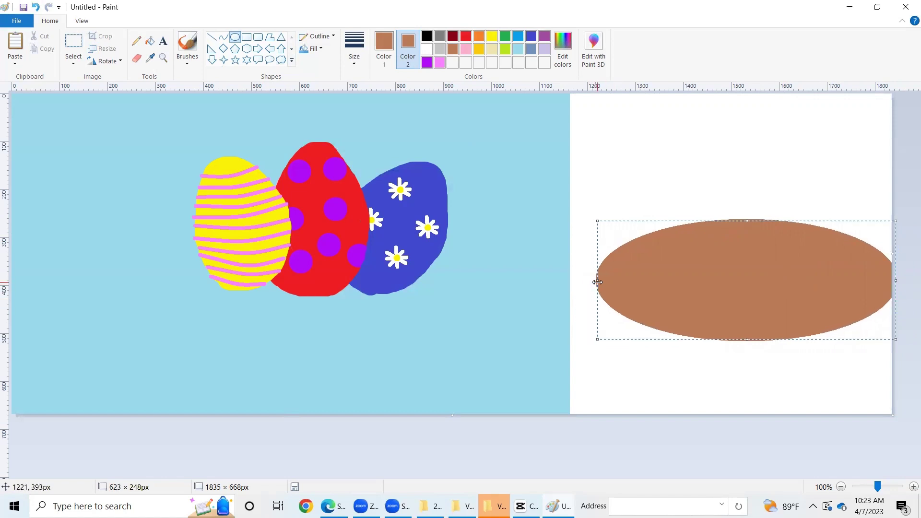
pyautogui.moveTo(736, 221); pyautogui.dragTo(734, 211)
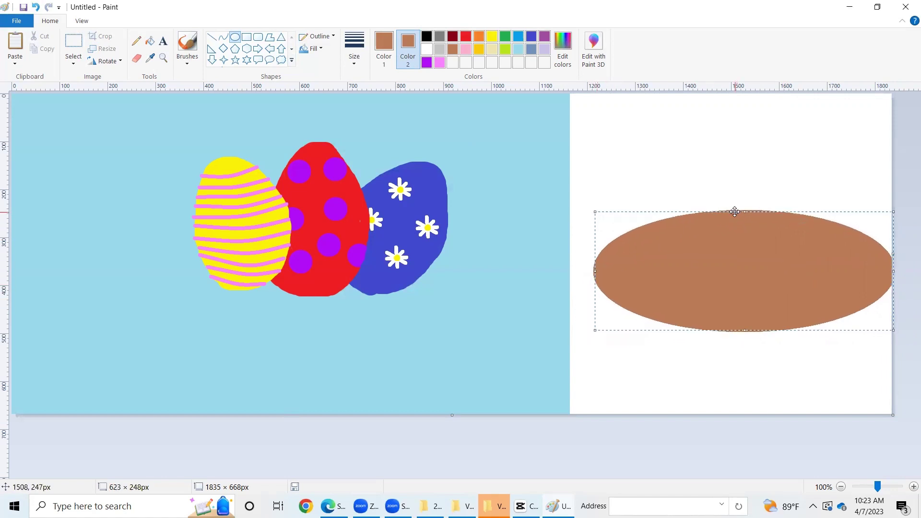
pyautogui.click(733, 210)
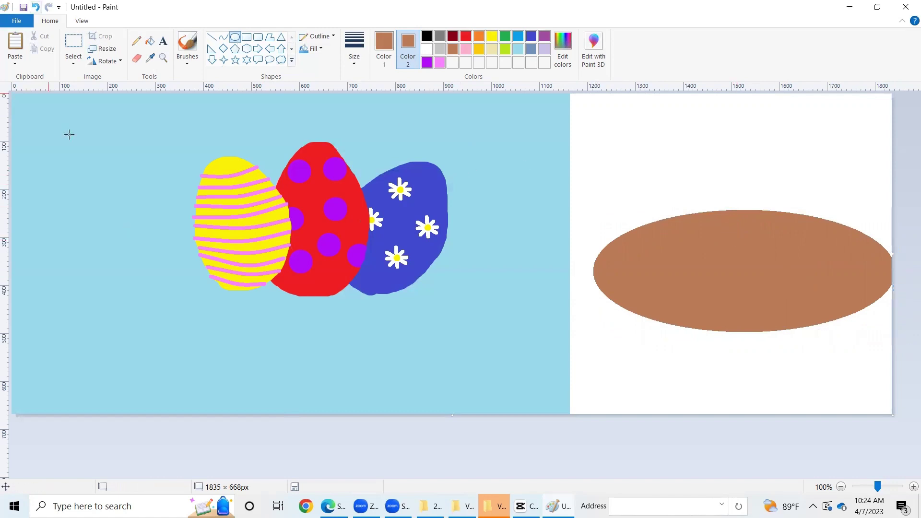
pyautogui.hotkey('ctrl', 'z')
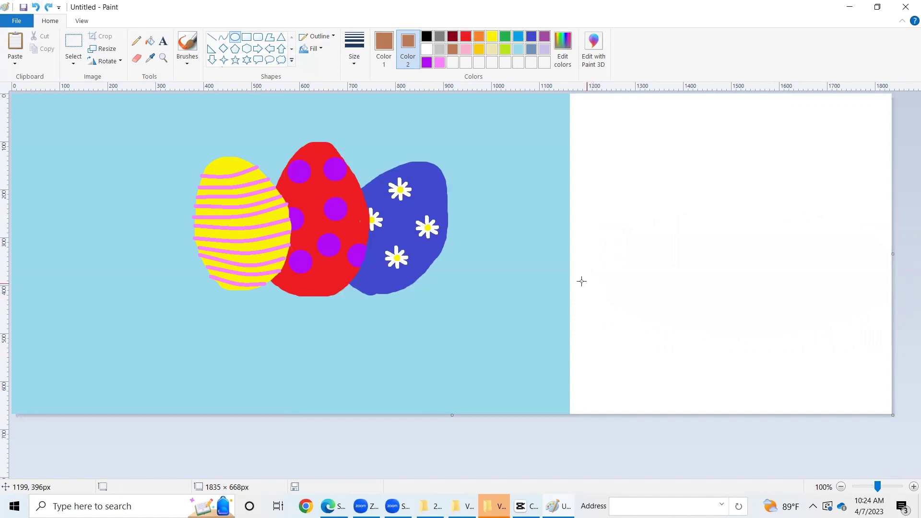
# - Redraw the filled brown oval larger across the white area and commit it
pyautogui.moveTo(576, 277); pyautogui.dragTo(867, 392)
pyautogui.moveTo(751, 350); pyautogui.dragTo(768, 314)
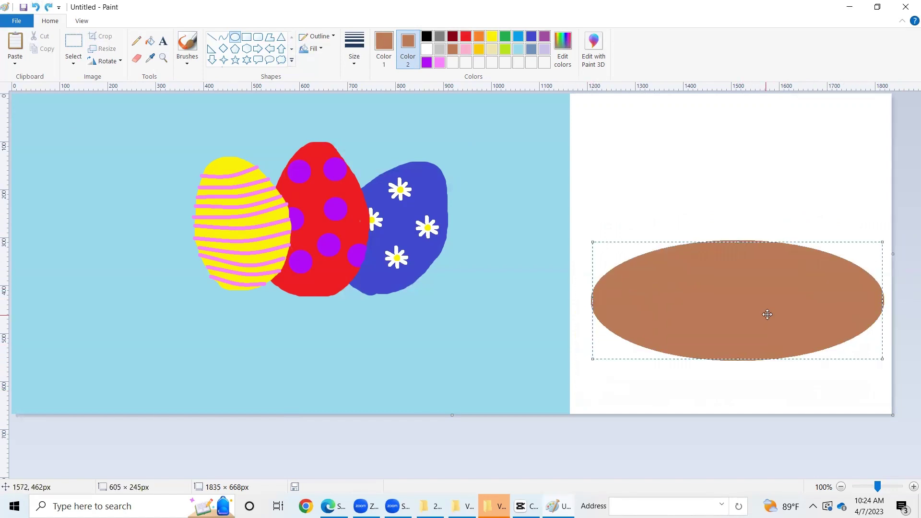
pyautogui.moveTo(759, 268); pyautogui.dragTo(748, 268)
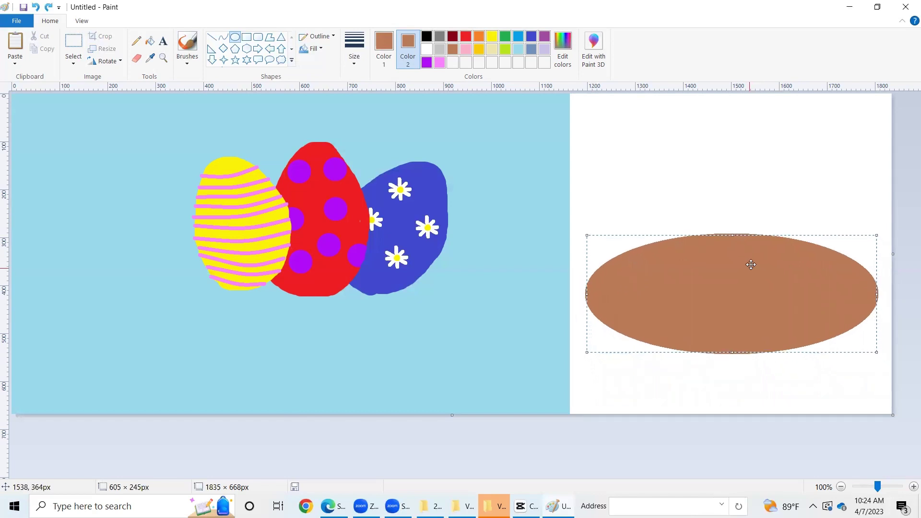
pyautogui.moveTo(730, 235); pyautogui.dragTo(730, 222)
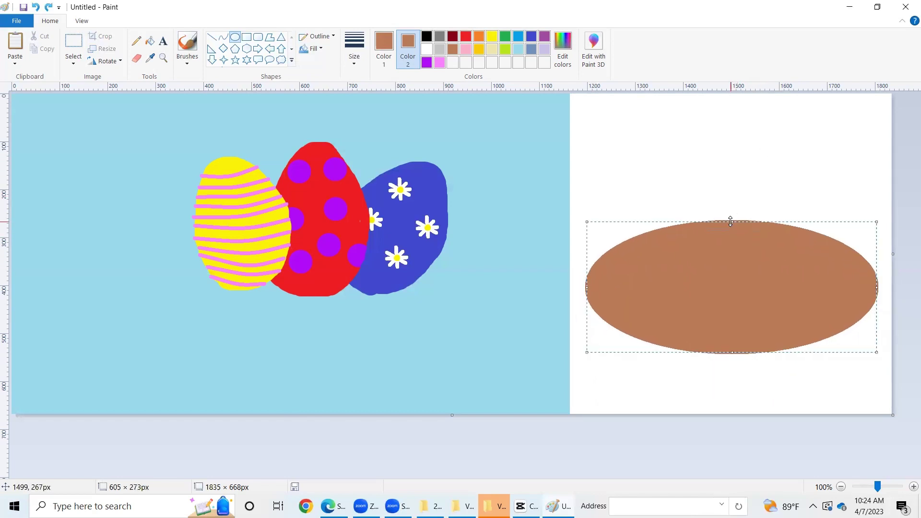
pyautogui.click(719, 186)
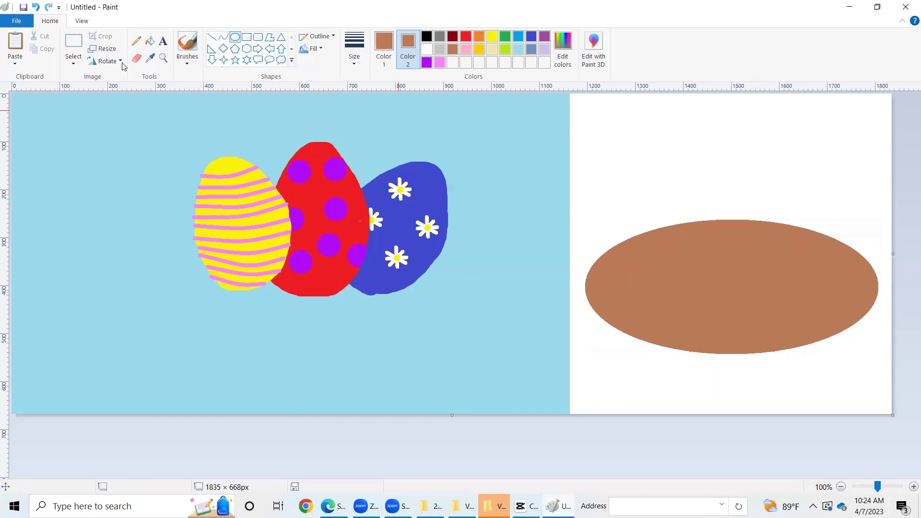
pyautogui.hotkey('ctrl', 'a')
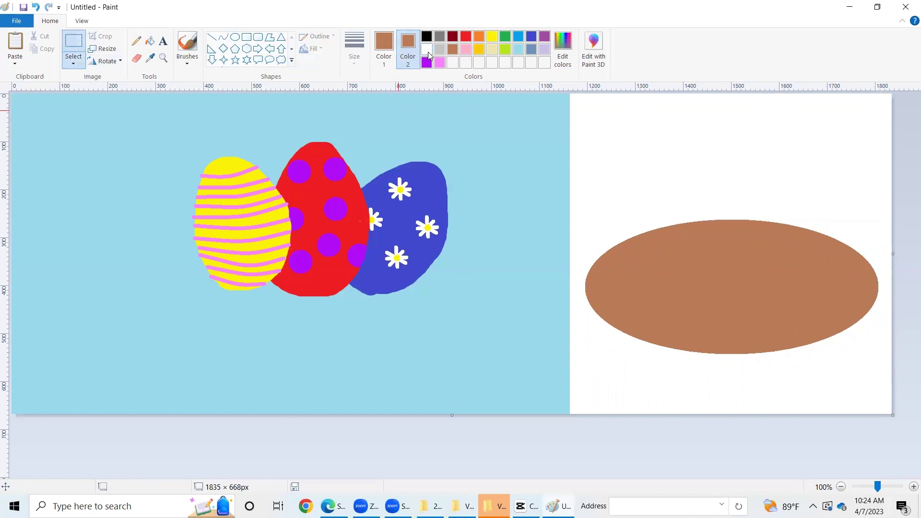
# - Fill the white right side with the background's light blue as Color 2
pyautogui.click(428, 51)
pyautogui.click(517, 50)
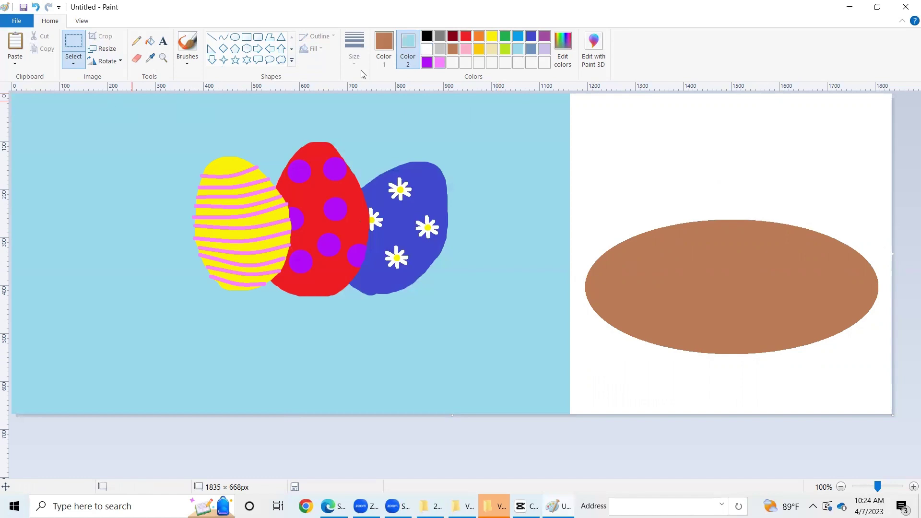
pyautogui.click(150, 41)
pyautogui.rightClick(603, 213)
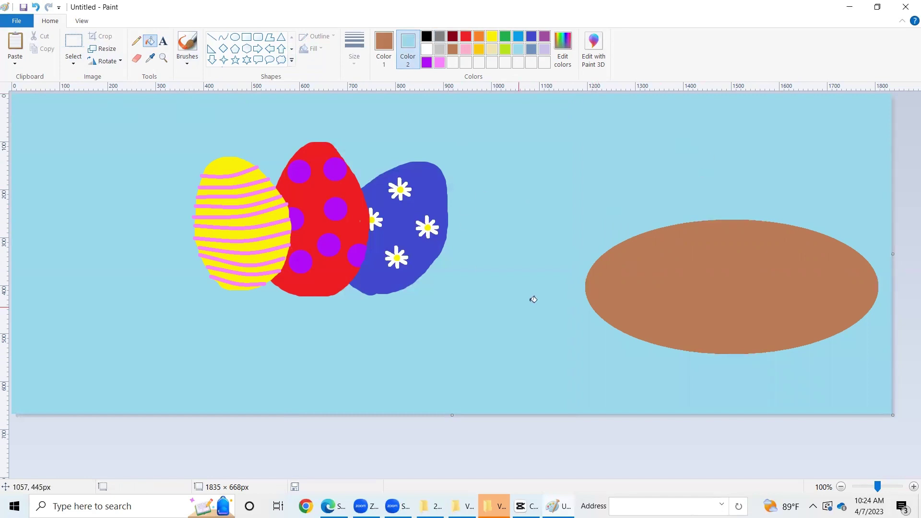
pyautogui.click(74, 43)
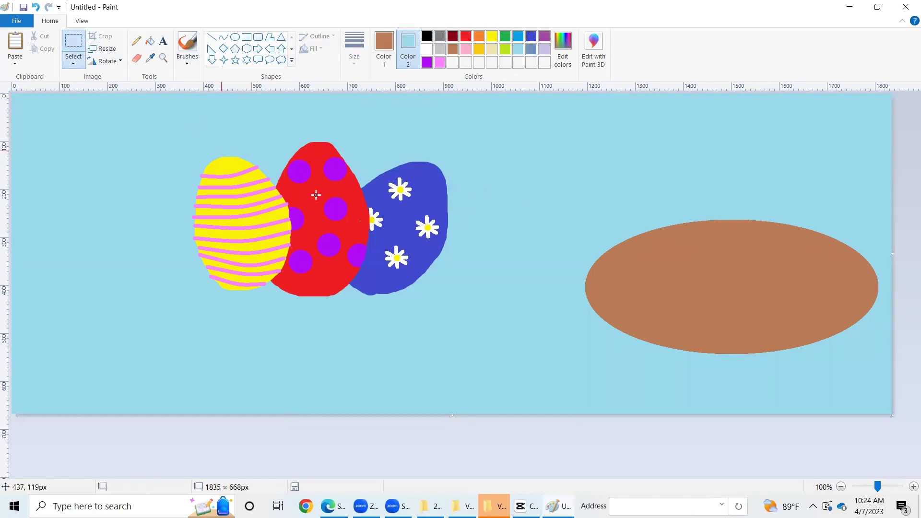
pyautogui.click(74, 63)
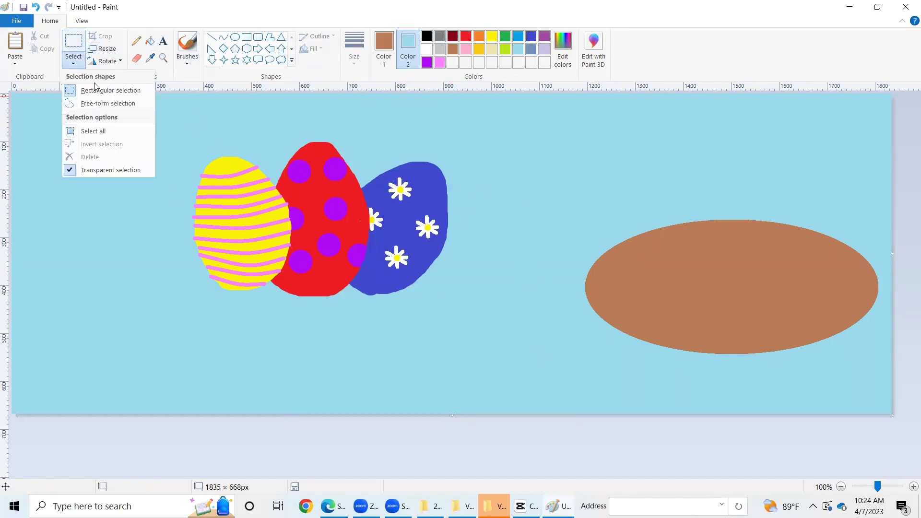
# - Delete the brown oval's top half with a rectangular selection, then select the remaining bowl
pyautogui.click(512, 271)
pyautogui.moveTo(519, 220)
pyautogui.mouseDown()
pyautogui.moveTo(634, 305)
pyautogui.moveTo(907, 288)
pyautogui.moveTo(894, 294)
pyautogui.mouseUp()
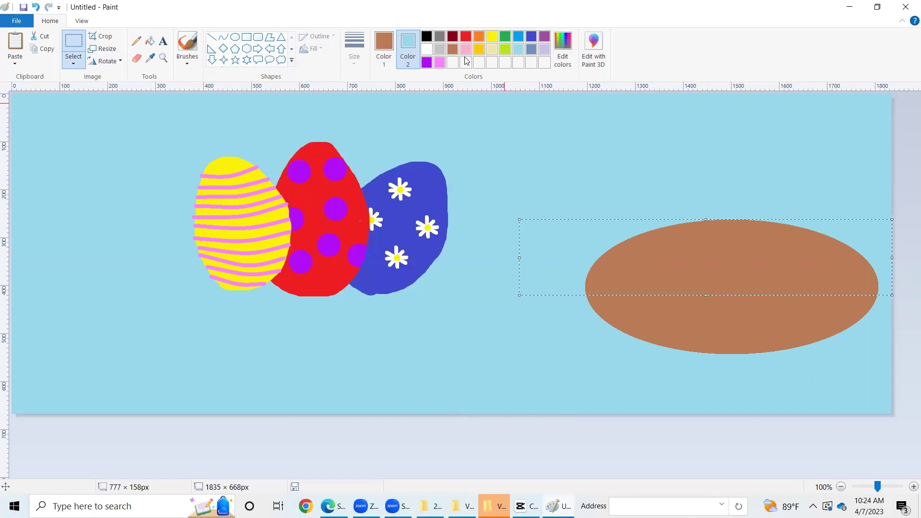
pyautogui.press('Delete')
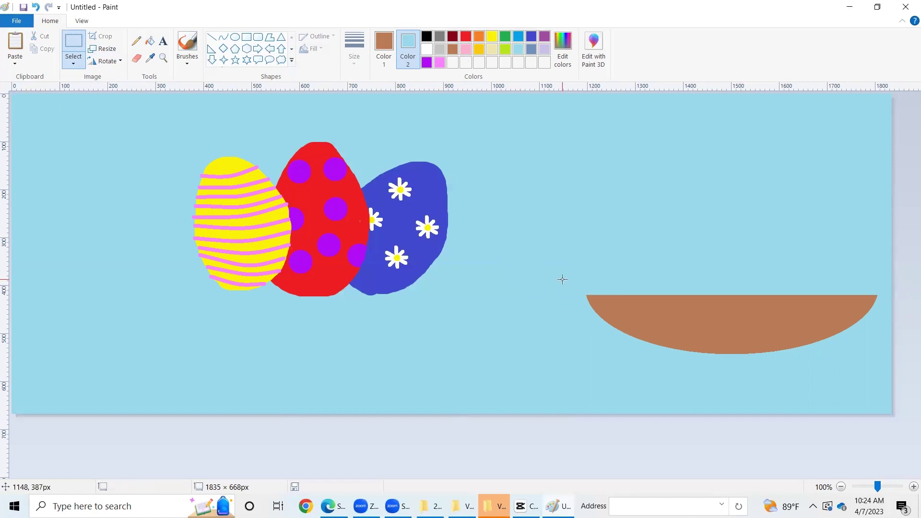
pyautogui.moveTo(563, 279)
pyautogui.mouseDown()
pyautogui.moveTo(814, 350)
pyautogui.moveTo(909, 358)
pyautogui.moveTo(884, 365)
pyautogui.mouseUp()
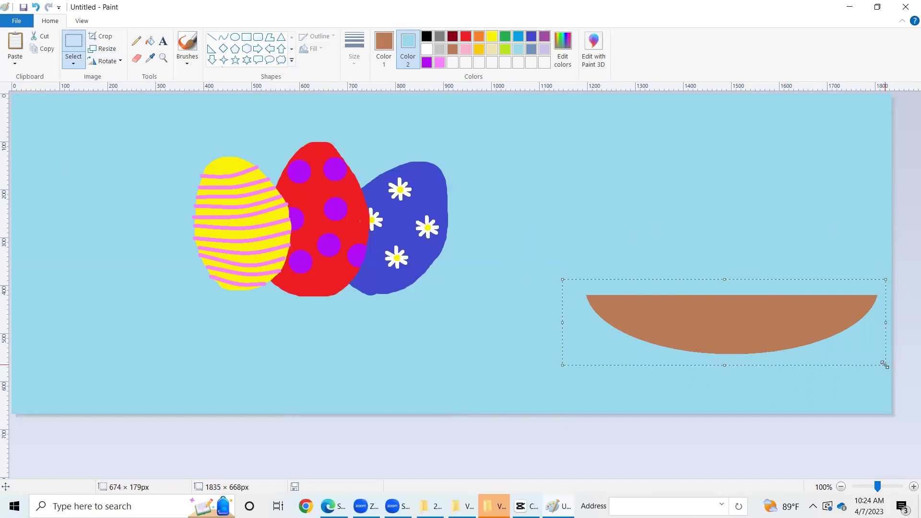
# - Move the brown bowl under the three eggs and shrink the canvas to 1108 pixels wide
pyautogui.click(74, 62)
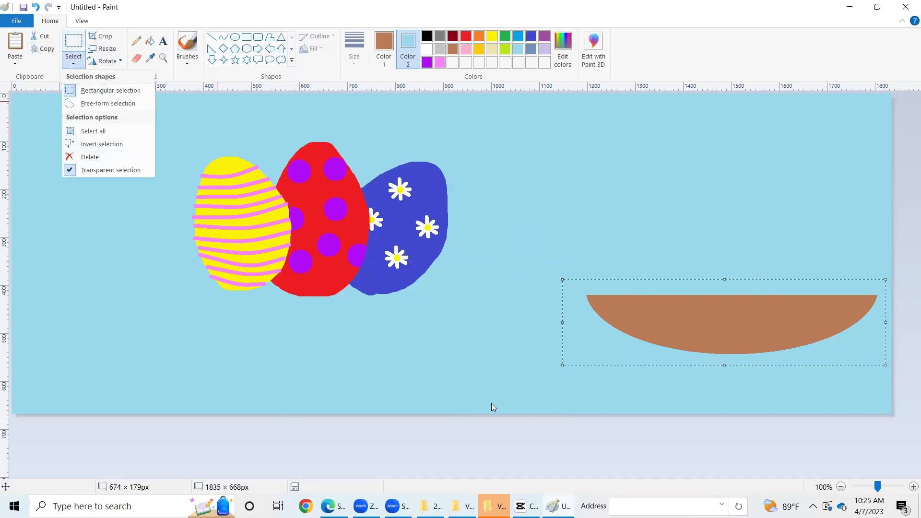
pyautogui.click(722, 342)
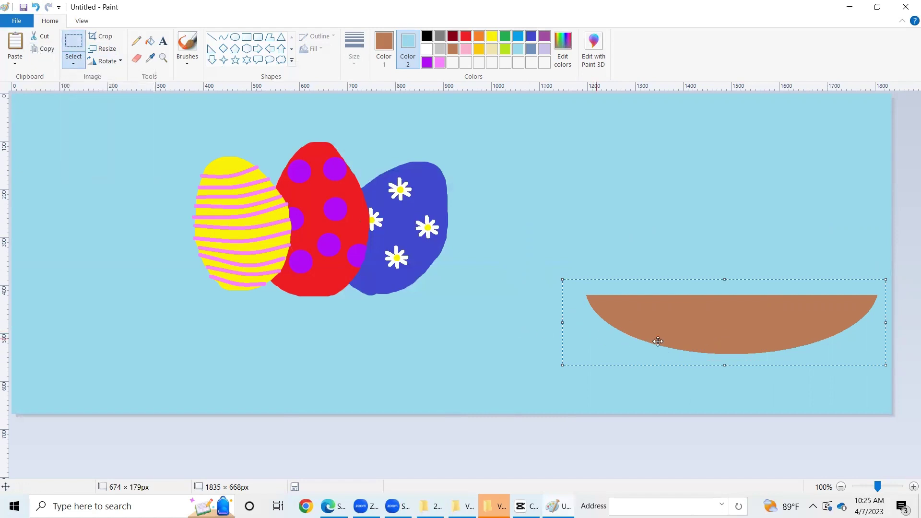
pyautogui.moveTo(670, 338); pyautogui.dragTo(269, 309)
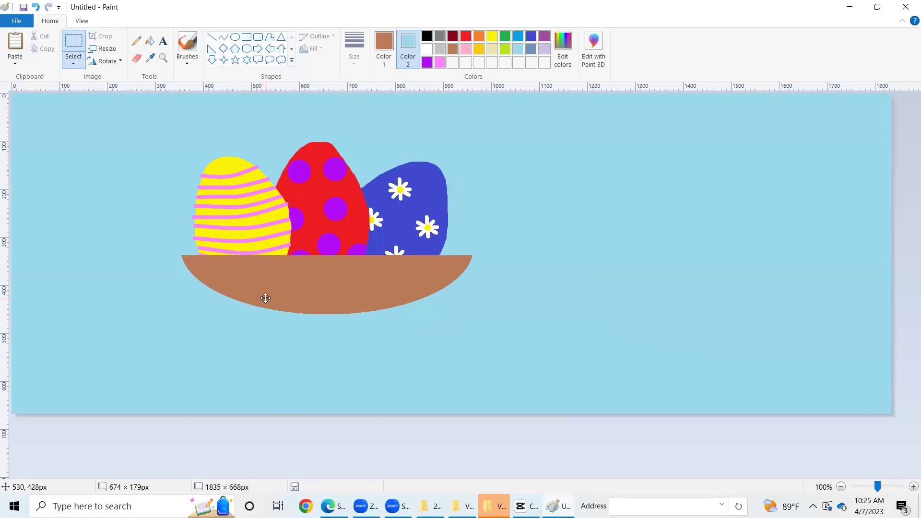
pyautogui.moveTo(269, 308); pyautogui.dragTo(266, 298)
pyautogui.click(563, 351)
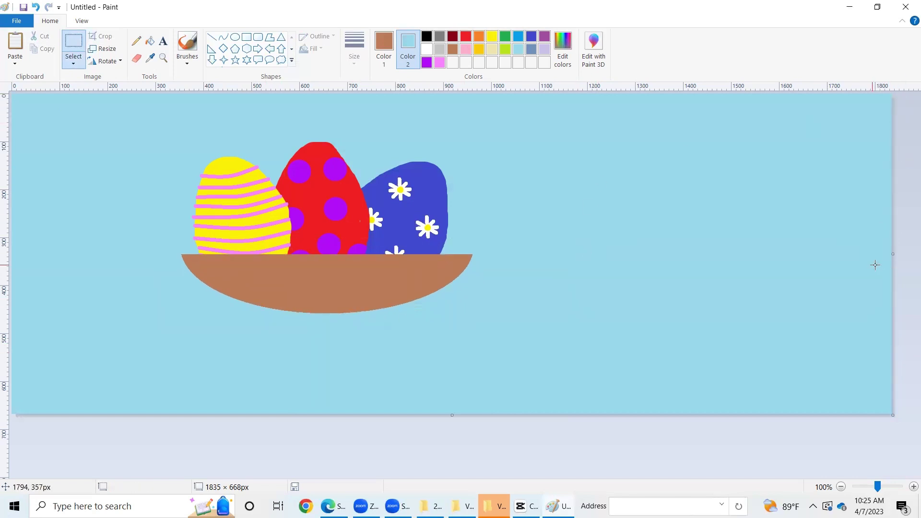
pyautogui.moveTo(892, 253); pyautogui.dragTo(544, 244)
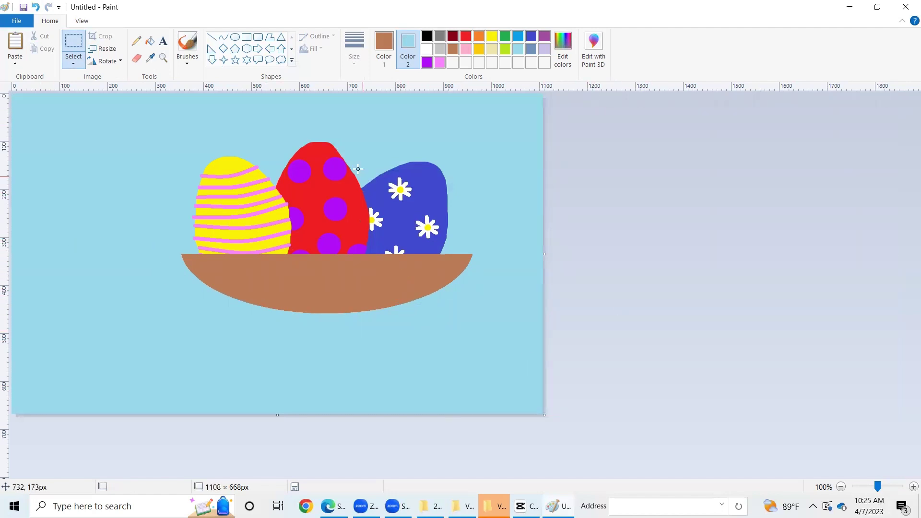
# - Choose the plain solid paintbrush, test a brown dab, and load green as Color 2
pyautogui.click(188, 41)
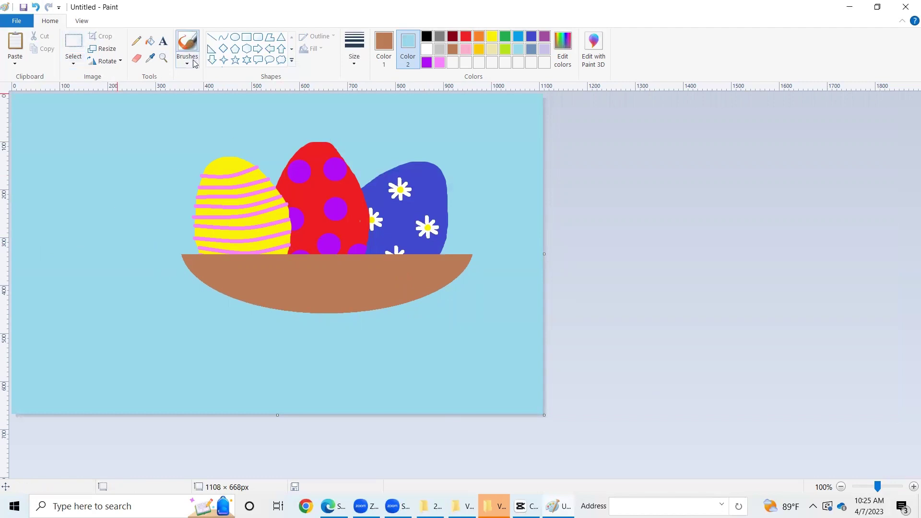
pyautogui.click(195, 64)
pyautogui.click(189, 81)
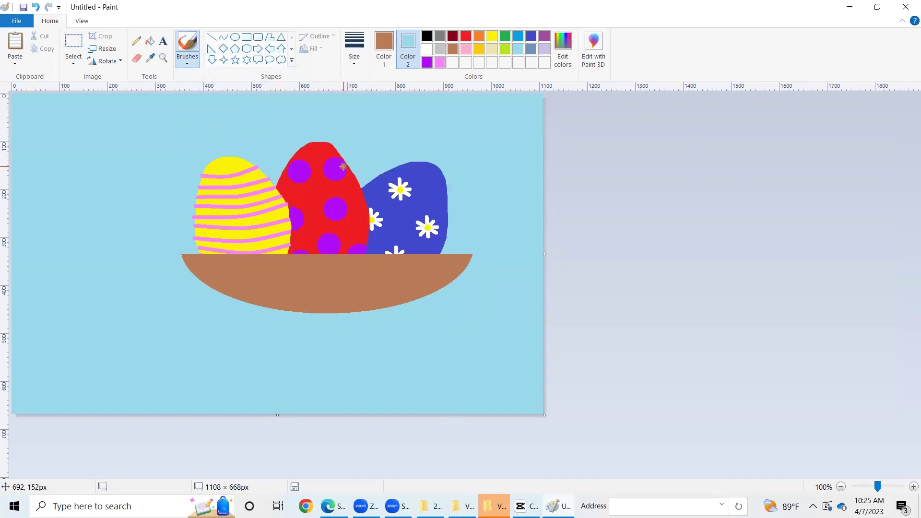
pyautogui.click(343, 167)
pyautogui.click(504, 36)
# - Make green the main colour and brush three hill arcs, then undo them
pyautogui.click(388, 47)
pyautogui.click(504, 36)
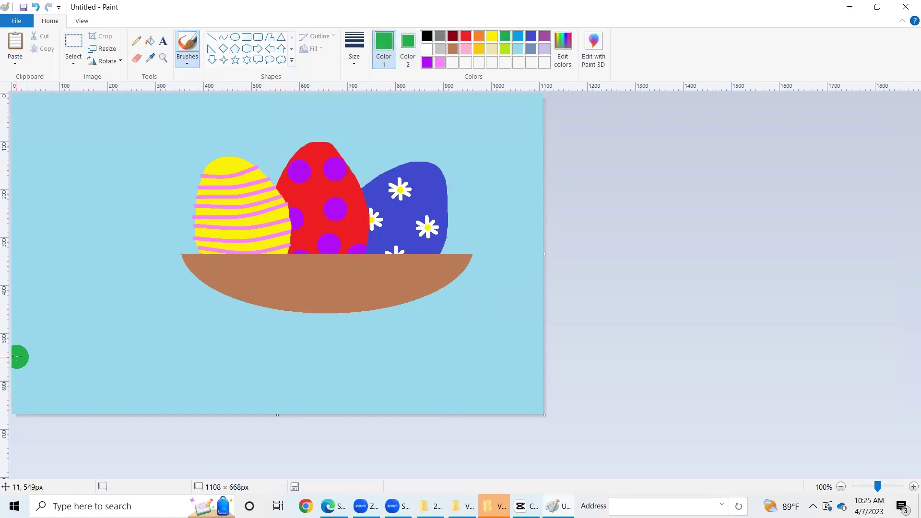
pyautogui.moveTo(19, 357); pyautogui.dragTo(120, 345)
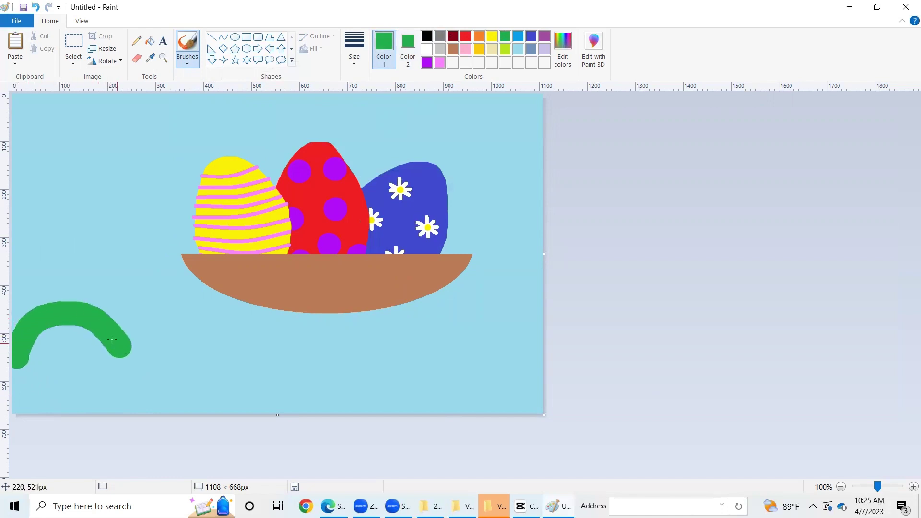
pyautogui.moveTo(95, 313); pyautogui.dragTo(193, 335)
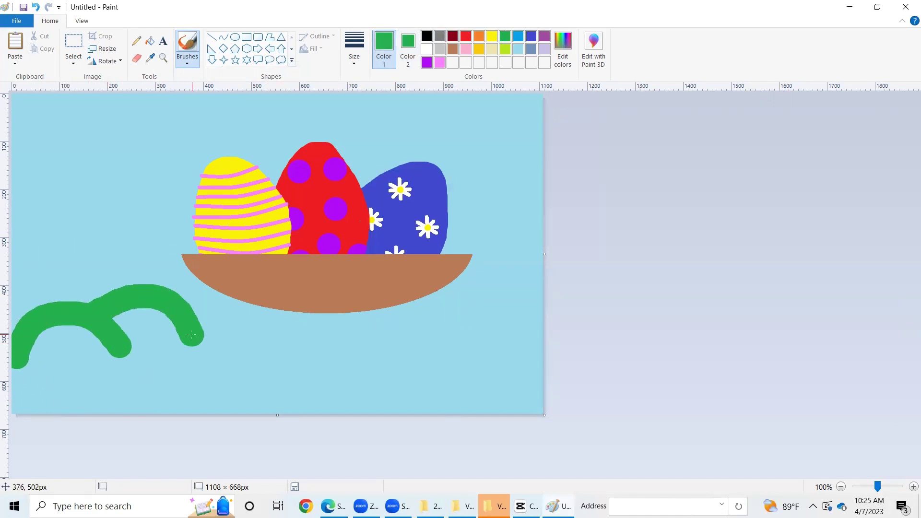
pyautogui.moveTo(182, 302); pyautogui.dragTo(273, 334)
pyautogui.click(260, 249)
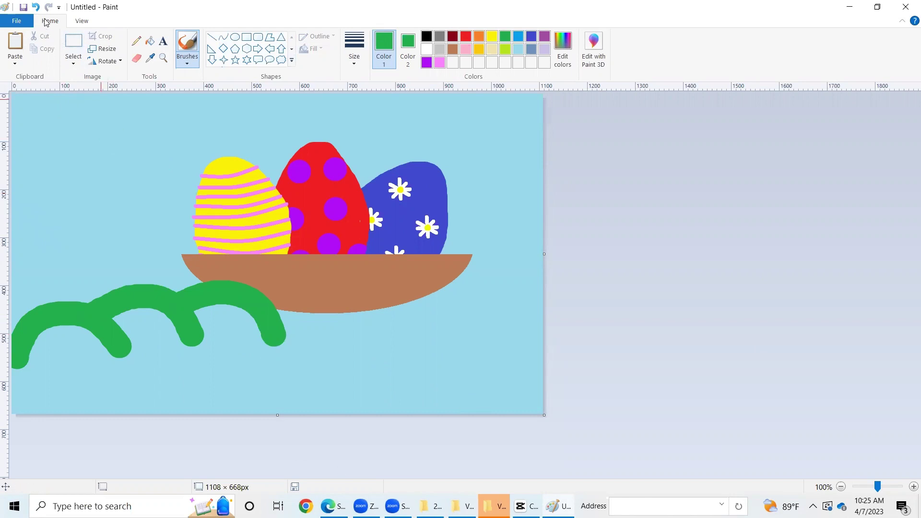
pyautogui.click(36, 7)
pyautogui.click(35, 6)
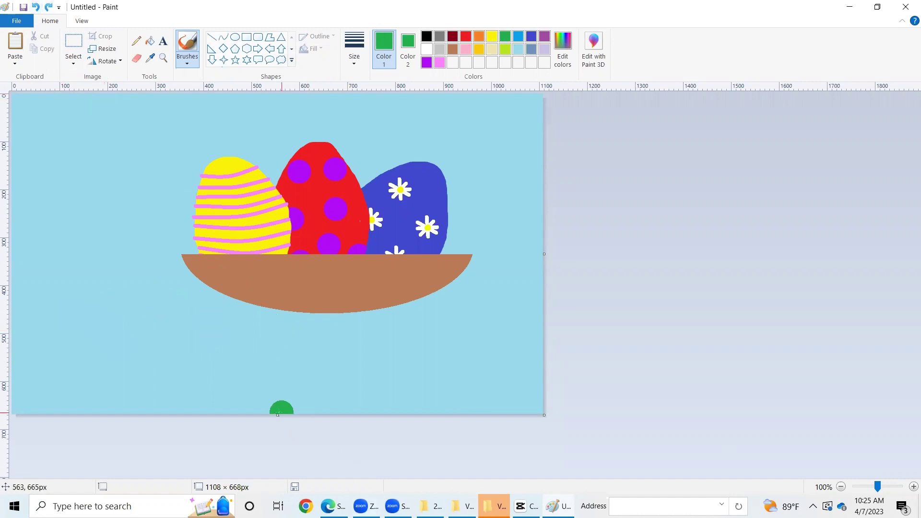
# - Shorten the canvas and brush looping green hills across the basket, filling beneath them
pyautogui.moveTo(277, 414); pyautogui.dragTo(289, 373)
pyautogui.moveTo(14, 302); pyautogui.dragTo(153, 364)
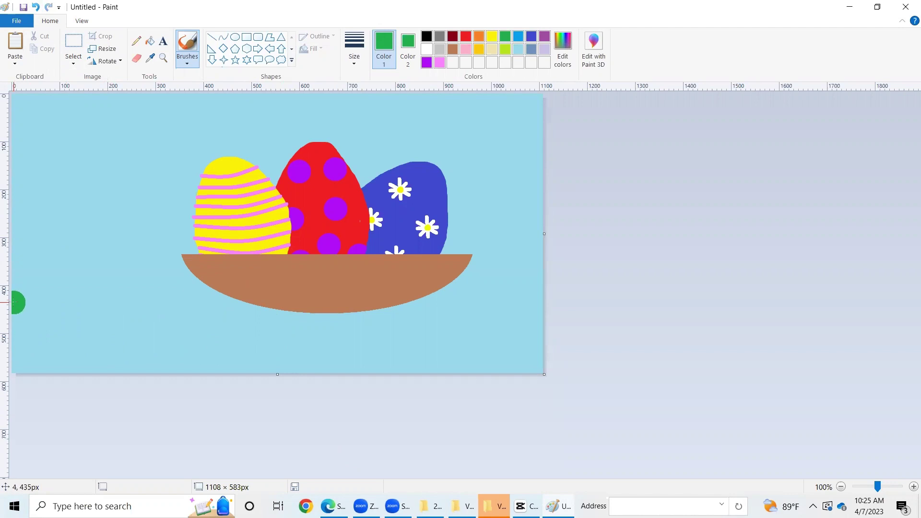
pyautogui.moveTo(108, 295); pyautogui.dragTo(536, 254)
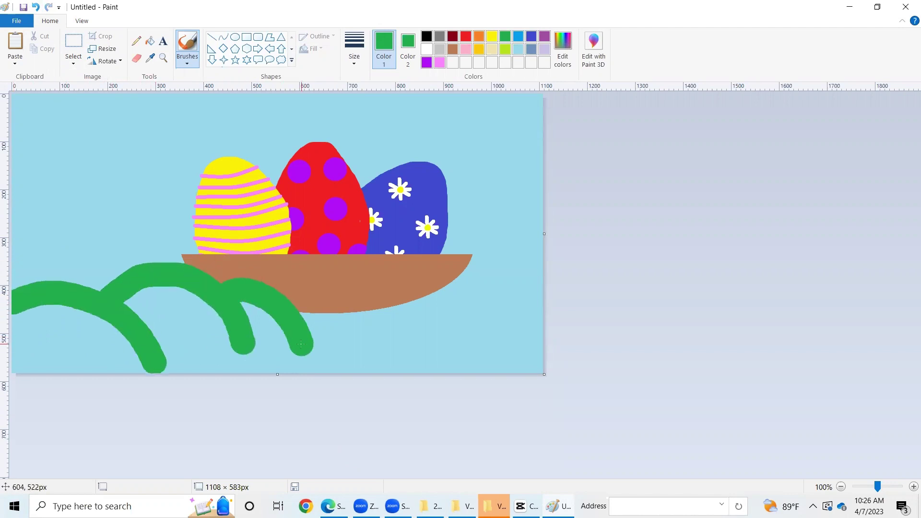
pyautogui.moveTo(169, 360); pyautogui.dragTo(26, 312)
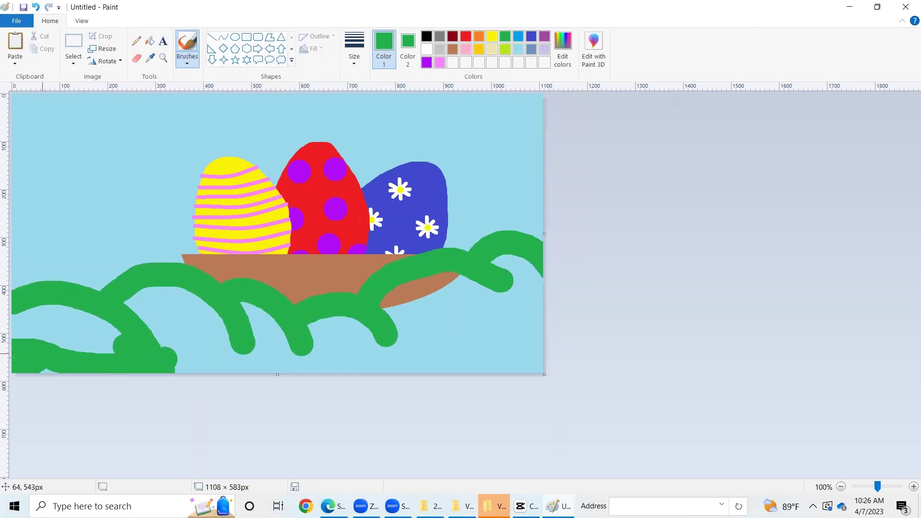
# - Fill the leftover sky and brown gaps under the hill outlines with green
pyautogui.click(150, 42)
pyautogui.click(180, 331)
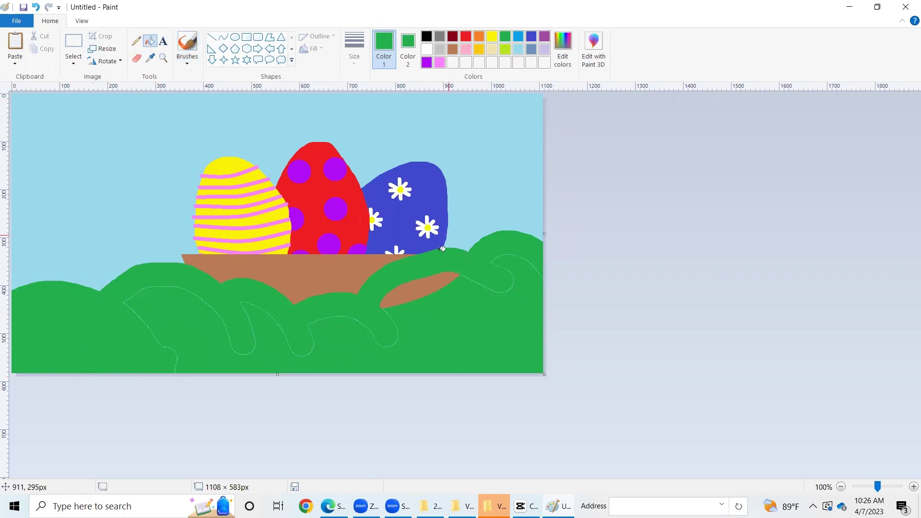
pyautogui.click(424, 282)
pyautogui.click(187, 43)
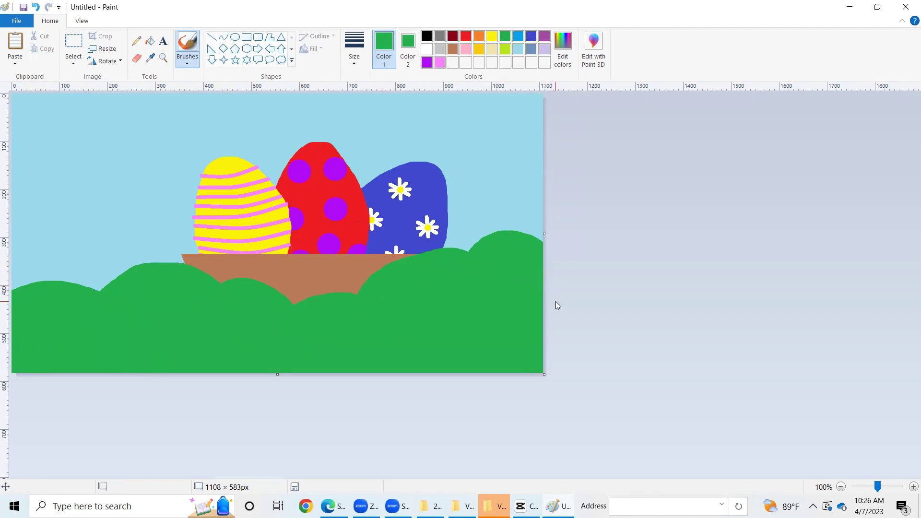
# - Switch to the lime-green Airbrush and test a spray on the left hill, undoing it
pyautogui.click(186, 63)
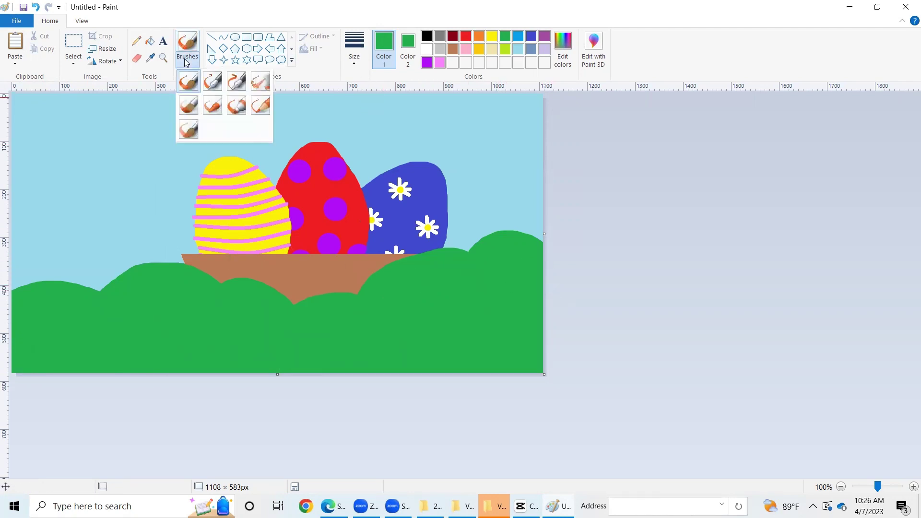
pyautogui.click(259, 81)
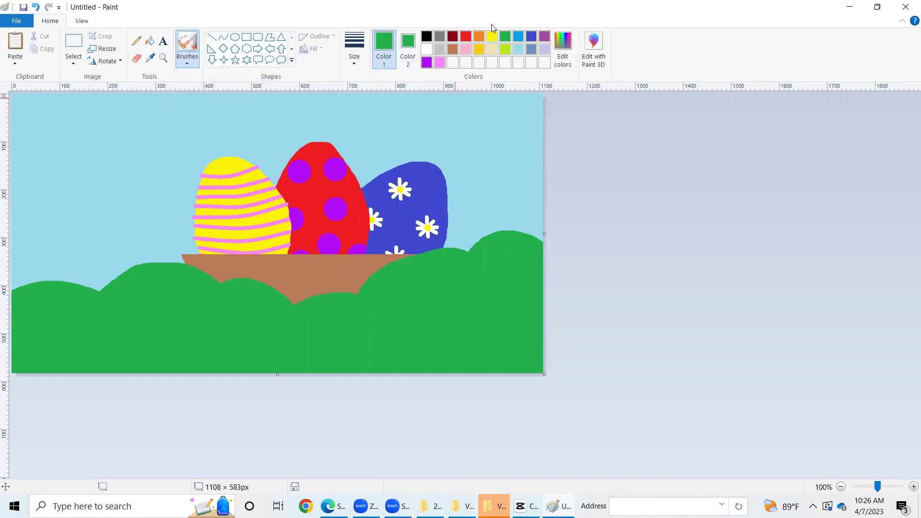
pyautogui.click(504, 49)
pyautogui.moveTo(20, 299); pyautogui.dragTo(85, 310)
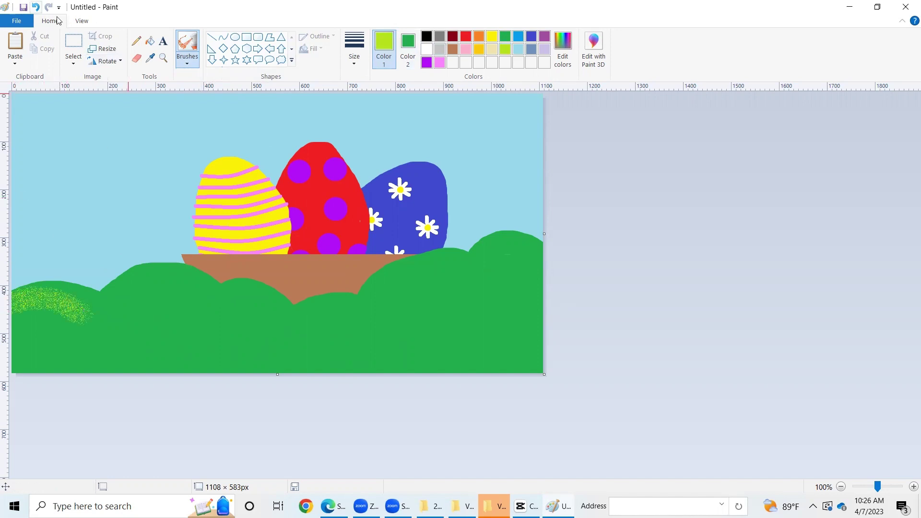
pyautogui.click(35, 7)
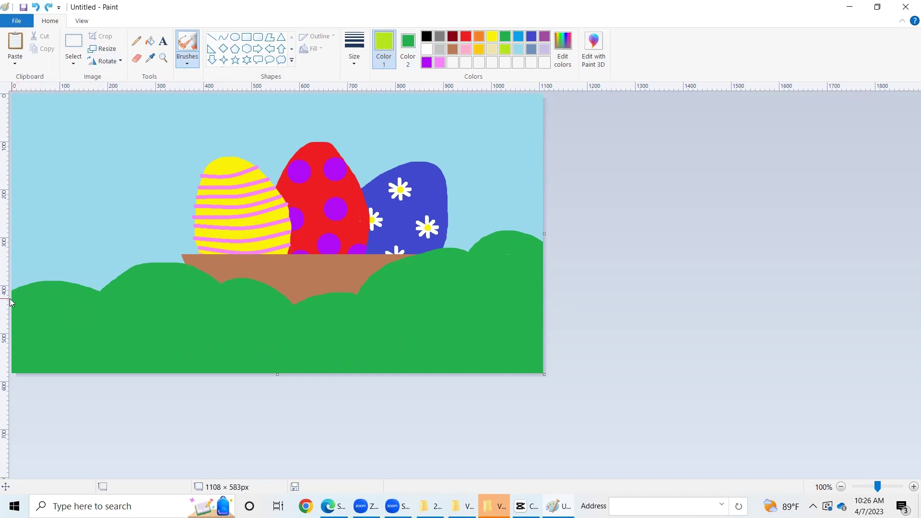
# - Spray lime-green highlights along the left, middle, fourth and rightmost hilltops
pyautogui.moveTo(18, 296)
pyautogui.mouseDown()
pyautogui.moveTo(85, 302)
pyautogui.moveTo(87, 293)
pyautogui.moveTo(51, 289)
pyautogui.mouseUp()
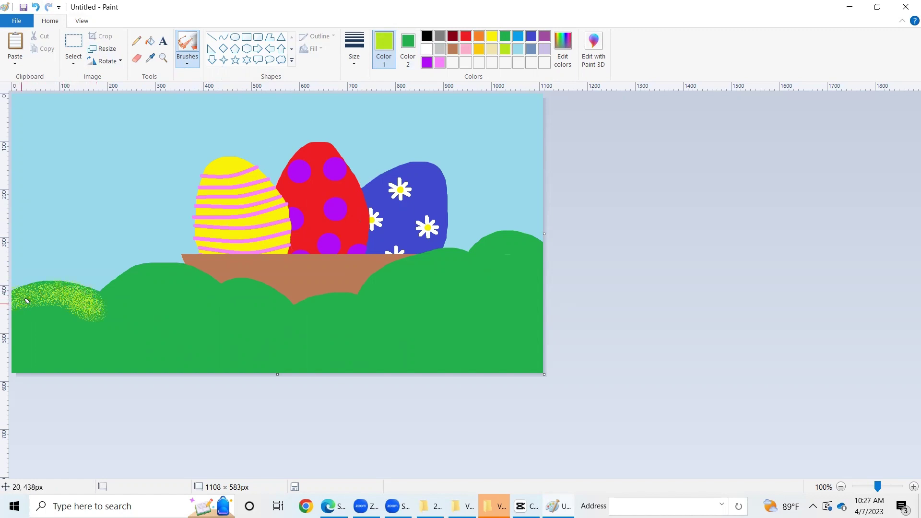
pyautogui.moveTo(99, 304)
pyautogui.mouseDown()
pyautogui.moveTo(169, 267)
pyautogui.moveTo(219, 294)
pyautogui.moveTo(255, 292)
pyautogui.moveTo(288, 317)
pyautogui.moveTo(357, 302)
pyautogui.moveTo(309, 311)
pyautogui.moveTo(266, 292)
pyautogui.mouseUp()
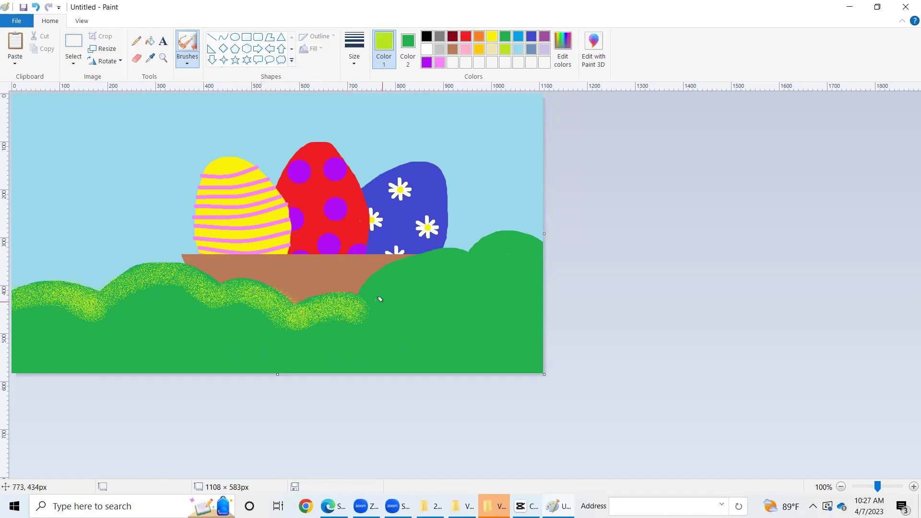
pyautogui.moveTo(372, 307)
pyautogui.mouseDown()
pyautogui.moveTo(394, 276)
pyautogui.moveTo(428, 259)
pyautogui.moveTo(465, 261)
pyautogui.moveTo(432, 263)
pyautogui.moveTo(371, 293)
pyautogui.mouseUp()
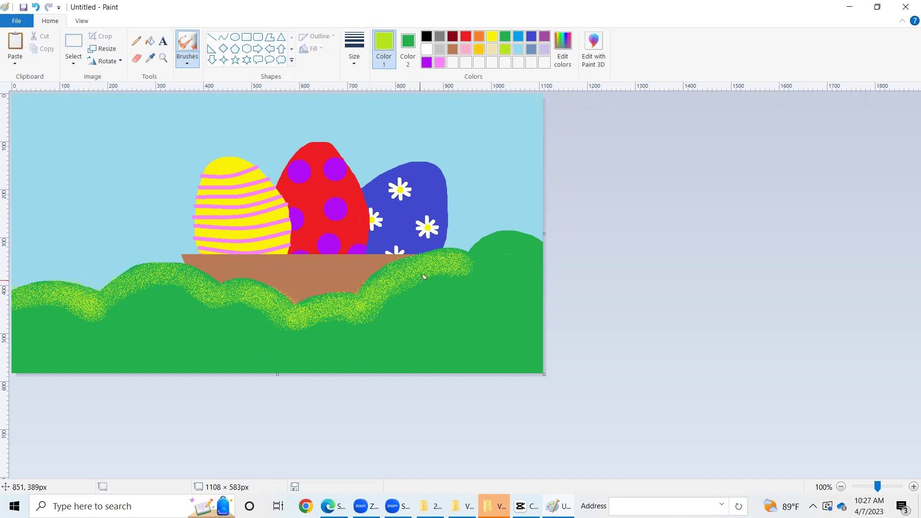
pyautogui.moveTo(458, 261)
pyautogui.mouseDown()
pyautogui.moveTo(473, 269)
pyautogui.moveTo(494, 244)
pyautogui.moveTo(522, 241)
pyautogui.moveTo(551, 252)
pyautogui.moveTo(529, 237)
pyautogui.moveTo(490, 247)
pyautogui.moveTo(479, 266)
pyautogui.mouseUp()
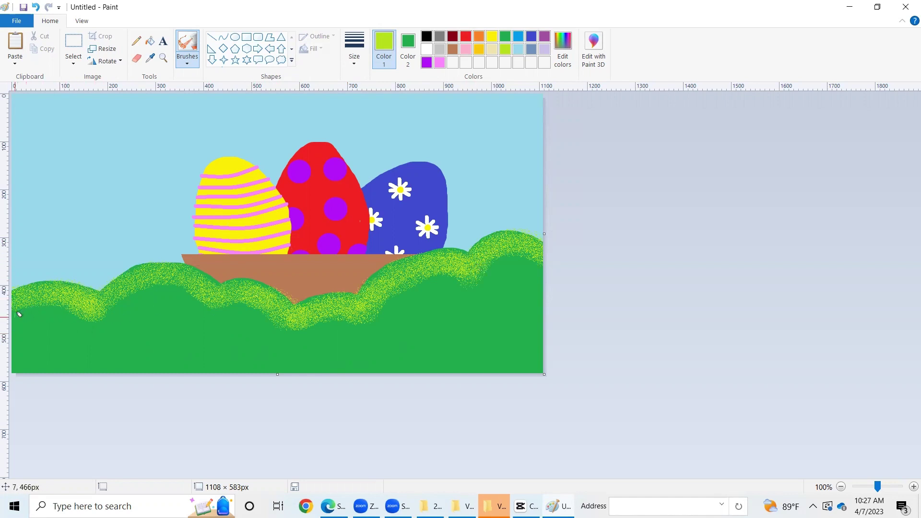
pyautogui.moveTo(19, 315)
pyautogui.mouseDown()
pyautogui.moveTo(137, 295)
pyautogui.moveTo(386, 294)
pyautogui.mouseUp()
# - Spray darker green specks over the left and middle hills
pyautogui.click(505, 37)
pyautogui.moveTo(25, 321)
pyautogui.mouseDown()
pyautogui.moveTo(71, 321)
pyautogui.moveTo(133, 298)
pyautogui.mouseUp()
pyautogui.moveTo(243, 304); pyautogui.dragTo(360, 305)
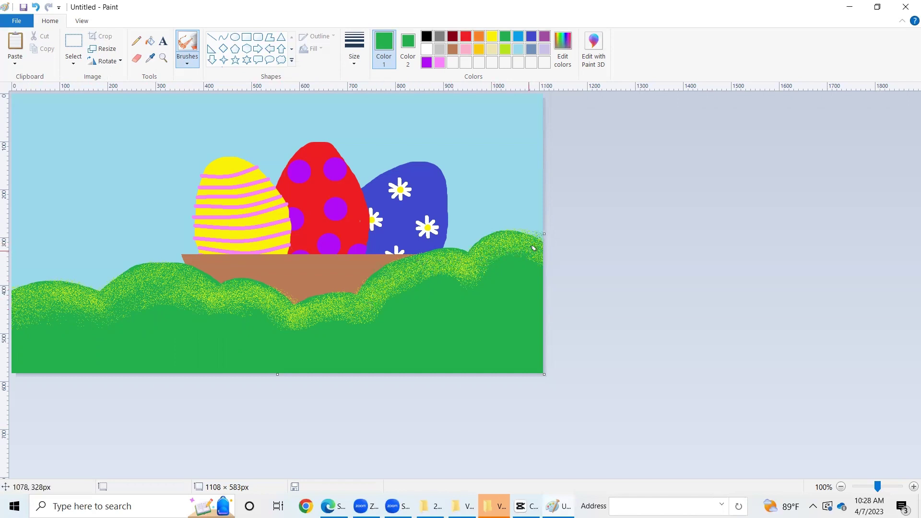
# - Draw a large gold-outlined, gold-filled circle in the upper-left sky
pyautogui.click(235, 38)
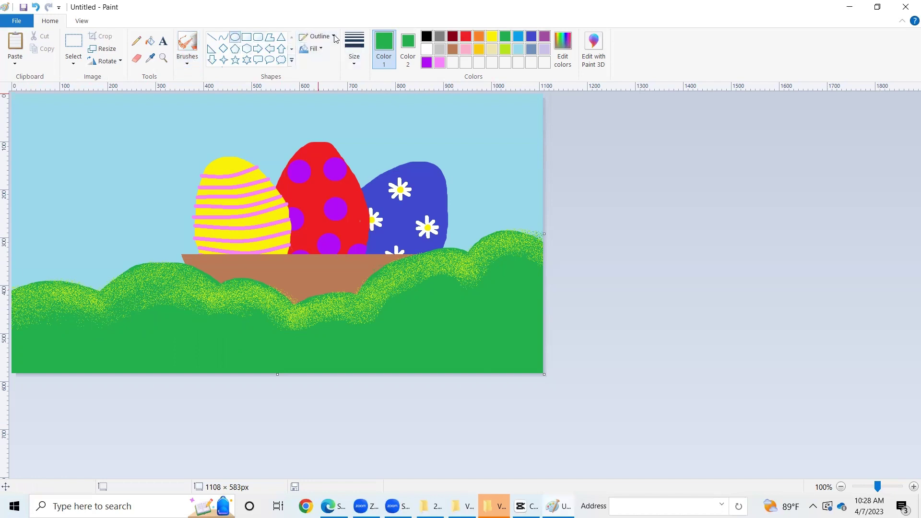
pyautogui.click(494, 36)
pyautogui.click(480, 51)
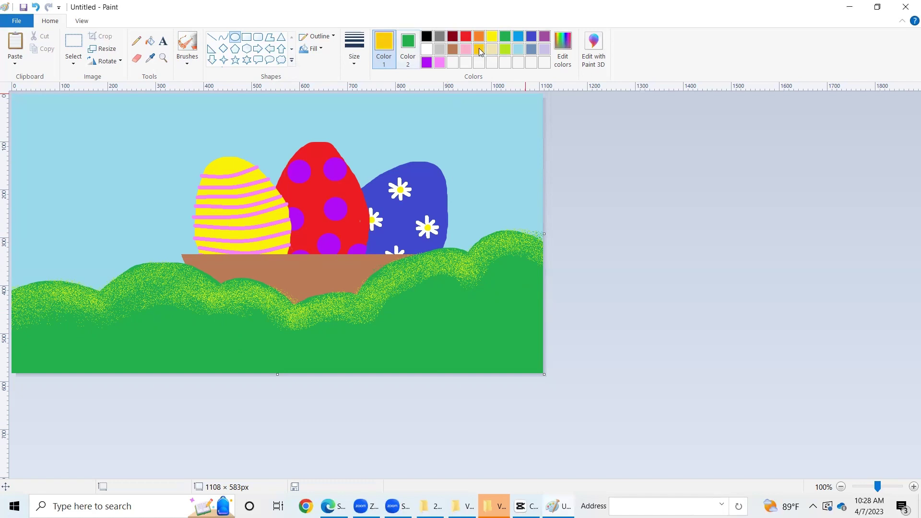
pyautogui.click(407, 51)
pyautogui.click(481, 56)
pyautogui.moveTo(41, 150); pyautogui.dragTo(135, 208)
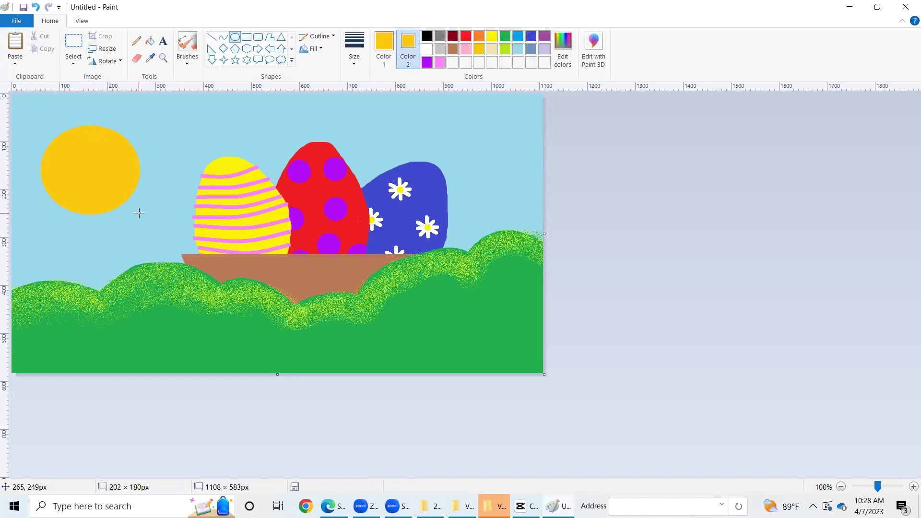
pyautogui.moveTo(136, 207)
pyautogui.mouseDown()
pyautogui.moveTo(141, 217)
pyautogui.moveTo(100, 173)
pyautogui.mouseUp()
pyautogui.click(165, 175)
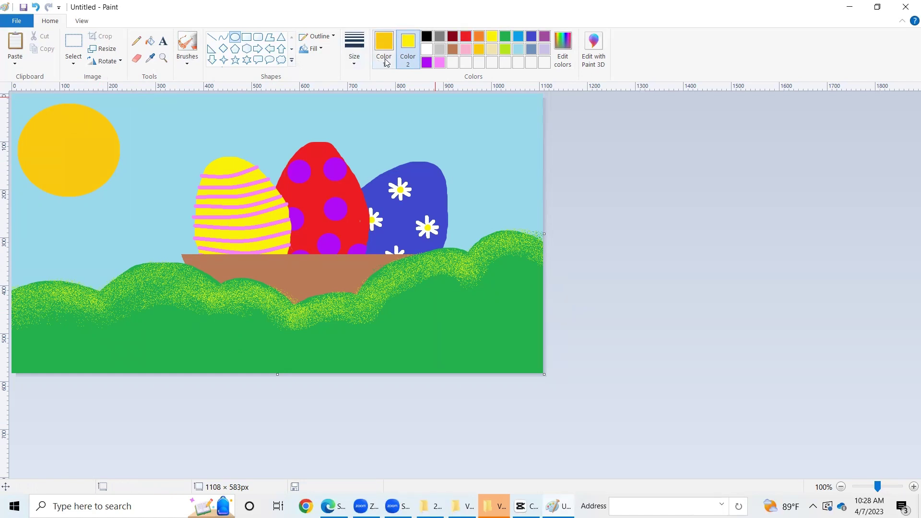
# - Airbrush bright yellow speckles over the sun's right half after undoing a first try
pyautogui.click(392, 43)
pyautogui.click(493, 37)
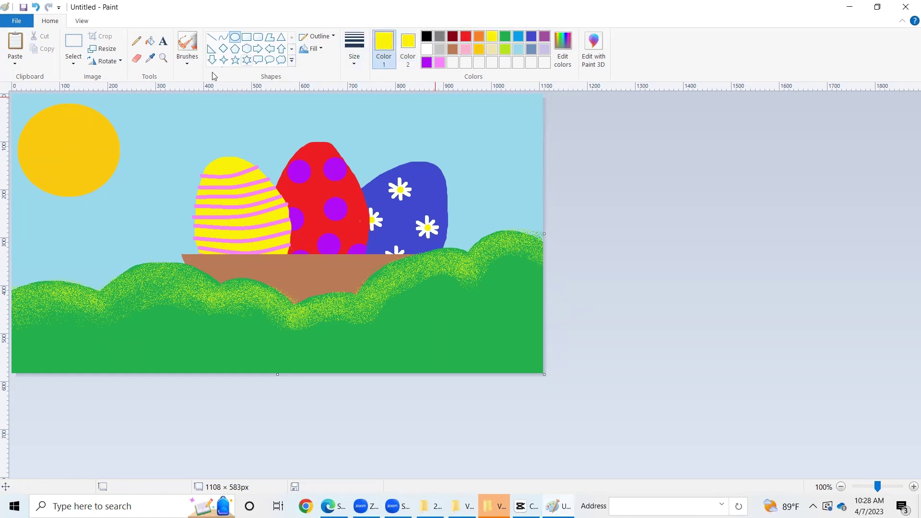
pyautogui.click(186, 41)
pyautogui.moveTo(41, 130)
pyautogui.mouseDown()
pyautogui.moveTo(41, 115)
pyautogui.moveTo(86, 116)
pyautogui.moveTo(107, 137)
pyautogui.moveTo(106, 151)
pyautogui.mouseUp()
pyautogui.click(36, 7)
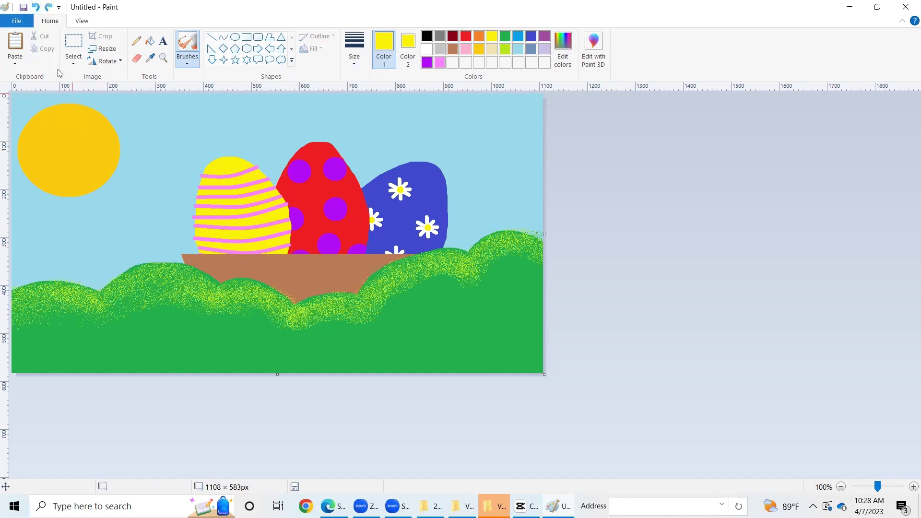
pyautogui.moveTo(84, 110)
pyautogui.mouseDown()
pyautogui.moveTo(82, 185)
pyautogui.moveTo(78, 126)
pyautogui.moveTo(100, 172)
pyautogui.mouseUp()
# - Add more gold and light yellow speckles to the sun's upper-left
pyautogui.click(478, 50)
pyautogui.click(562, 51)
pyautogui.click(350, 329)
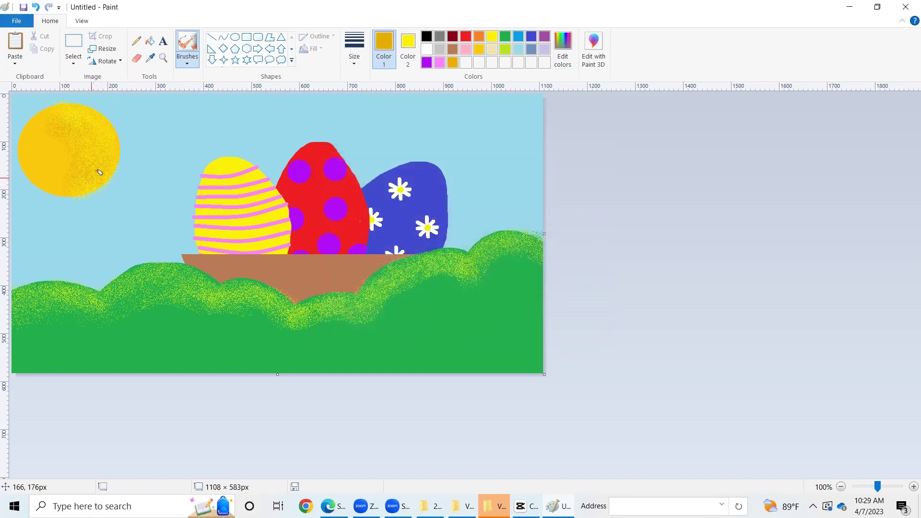
pyautogui.click(489, 36)
pyautogui.moveTo(43, 108); pyautogui.dragTo(52, 117)
pyautogui.click(479, 51)
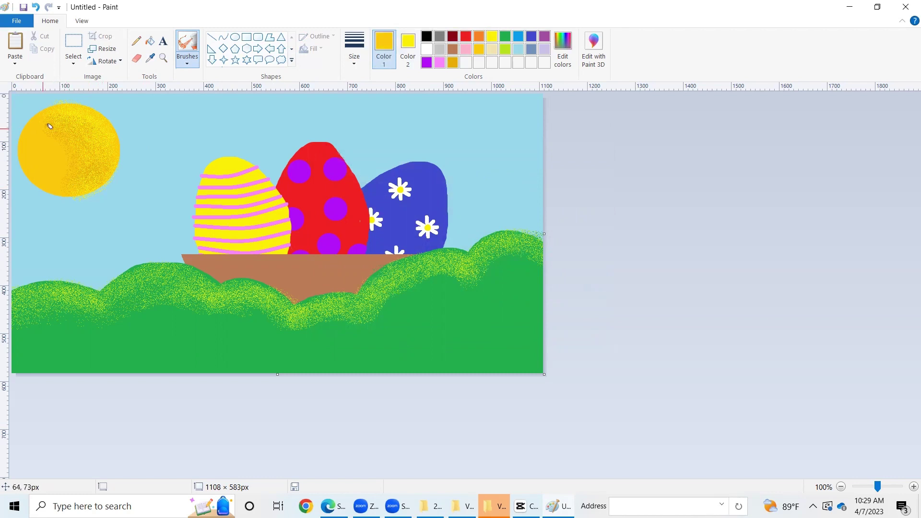
# - Paint white clouds with the plain brush in the sky above the eggs
pyautogui.click(194, 57)
pyautogui.click(196, 80)
pyautogui.click(427, 49)
pyautogui.moveTo(213, 118)
pyautogui.mouseDown()
pyautogui.moveTo(225, 106)
pyautogui.moveTo(240, 128)
pyautogui.moveTo(258, 121)
pyautogui.mouseUp()
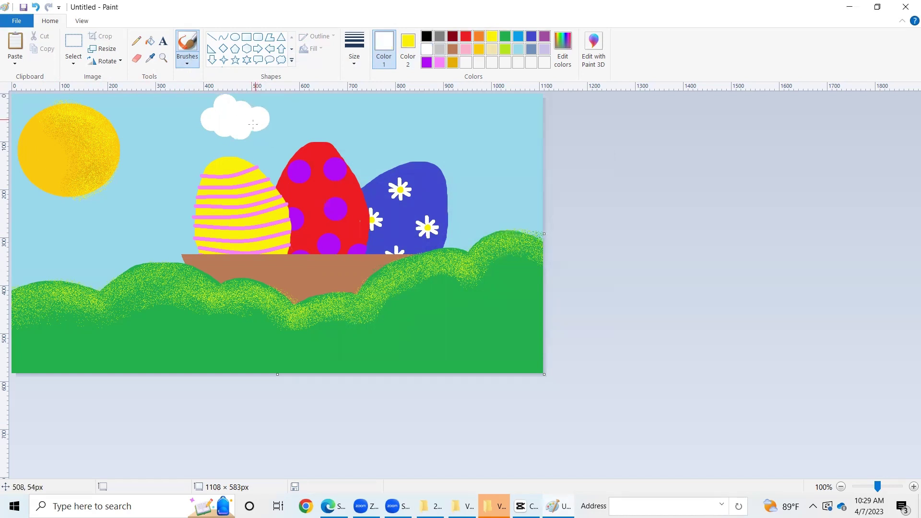
pyautogui.moveTo(358, 123)
pyautogui.mouseDown()
pyautogui.moveTo(350, 117)
pyautogui.moveTo(367, 107)
pyautogui.moveTo(369, 126)
pyautogui.moveTo(389, 116)
pyautogui.moveTo(463, 130)
pyautogui.moveTo(468, 114)
pyautogui.moveTo(482, 134)
pyautogui.moveTo(493, 118)
pyautogui.moveTo(503, 134)
pyautogui.moveTo(512, 128)
pyautogui.moveTo(448, 121)
pyautogui.mouseUp()
pyautogui.click(187, 64)
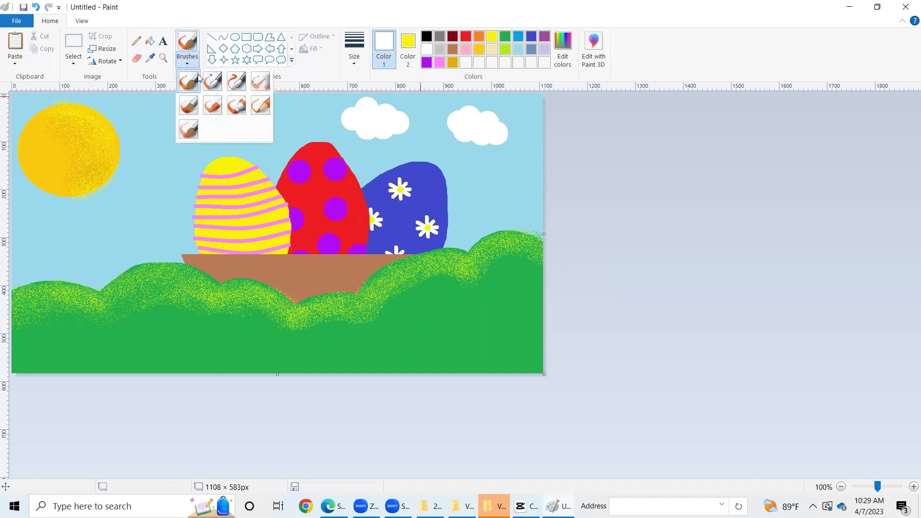
pyautogui.click(262, 82)
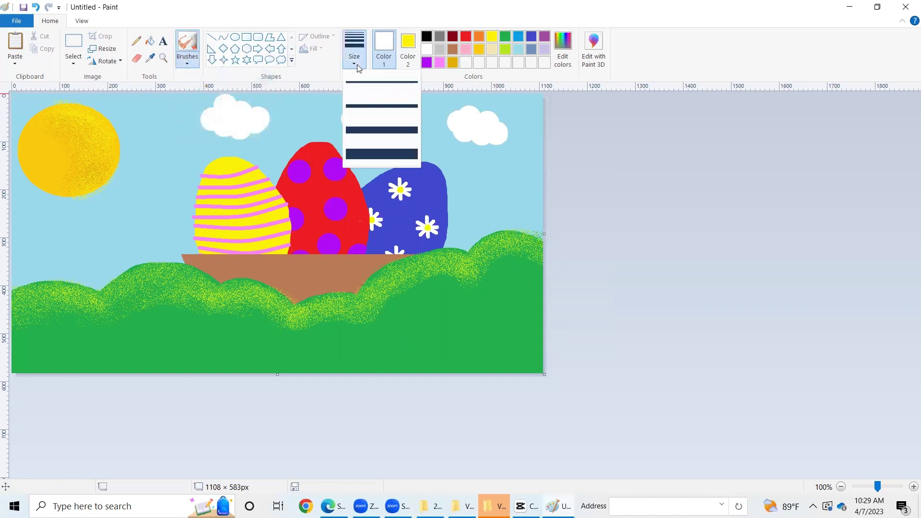
# - Spray indigo shading across the left, middle and right cloud tops
pyautogui.click(367, 151)
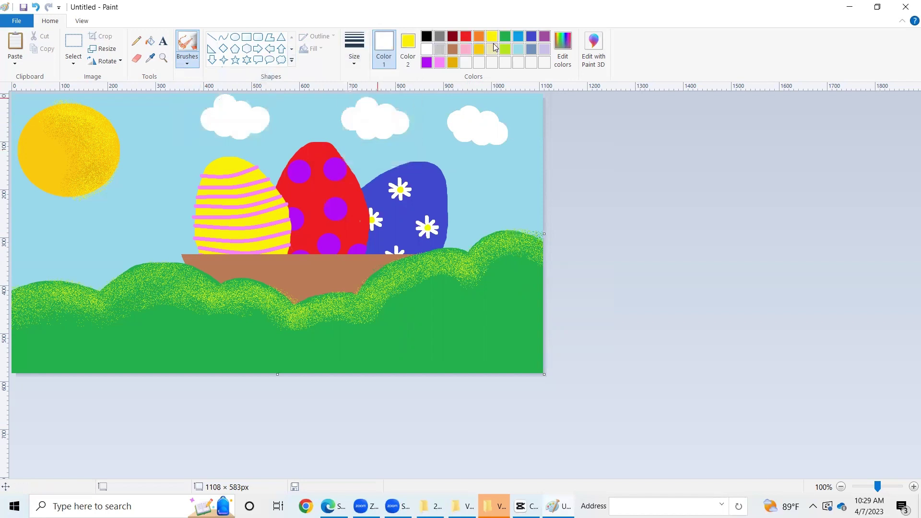
pyautogui.click(531, 36)
pyautogui.moveTo(203, 117); pyautogui.dragTo(277, 113)
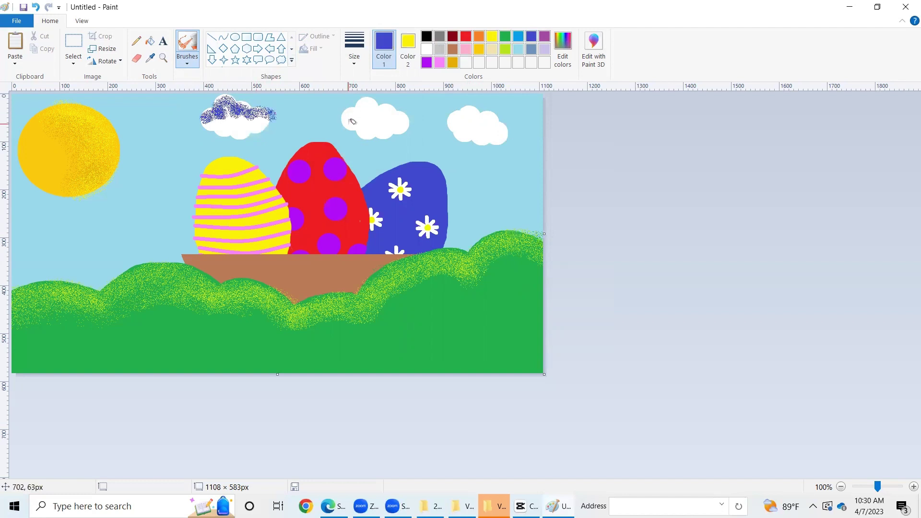
pyautogui.moveTo(350, 123); pyautogui.dragTo(379, 109)
pyautogui.moveTo(380, 110)
pyautogui.mouseDown()
pyautogui.moveTo(493, 114)
pyautogui.moveTo(508, 134)
pyautogui.mouseUp()
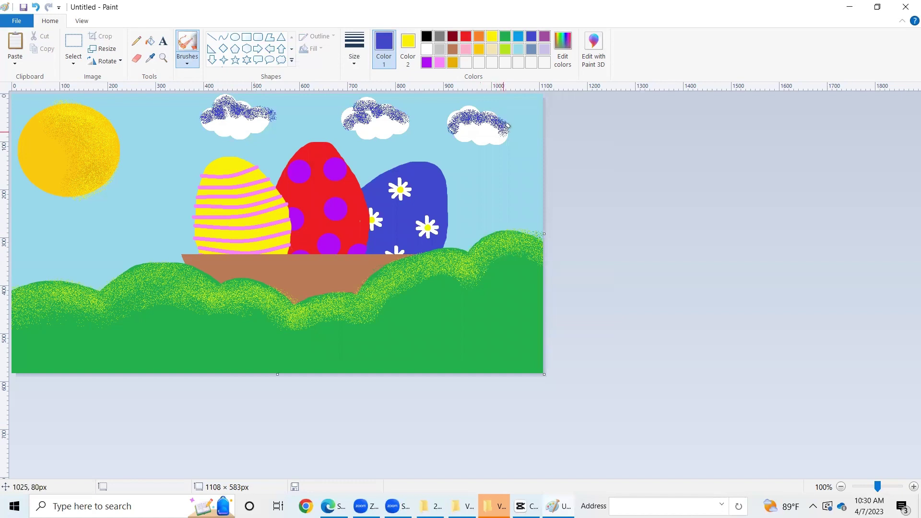
# - Soften each cloud's shading with light sky-blue spray
pyautogui.click(519, 49)
pyautogui.moveTo(208, 123)
pyautogui.mouseDown()
pyautogui.moveTo(234, 113)
pyautogui.moveTo(272, 119)
pyautogui.mouseUp()
pyautogui.moveTo(351, 120); pyautogui.dragTo(397, 120)
pyautogui.moveTo(458, 128)
pyautogui.mouseDown()
pyautogui.moveTo(481, 118)
pyautogui.moveTo(506, 125)
pyautogui.mouseUp()
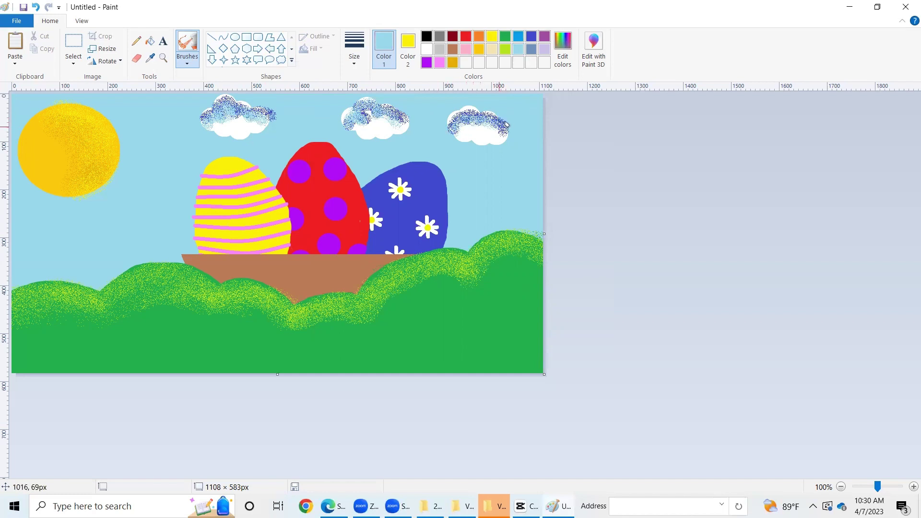
# - Brighten the speckled cloud tops with white spray, undoing one stroke
pyautogui.click(427, 48)
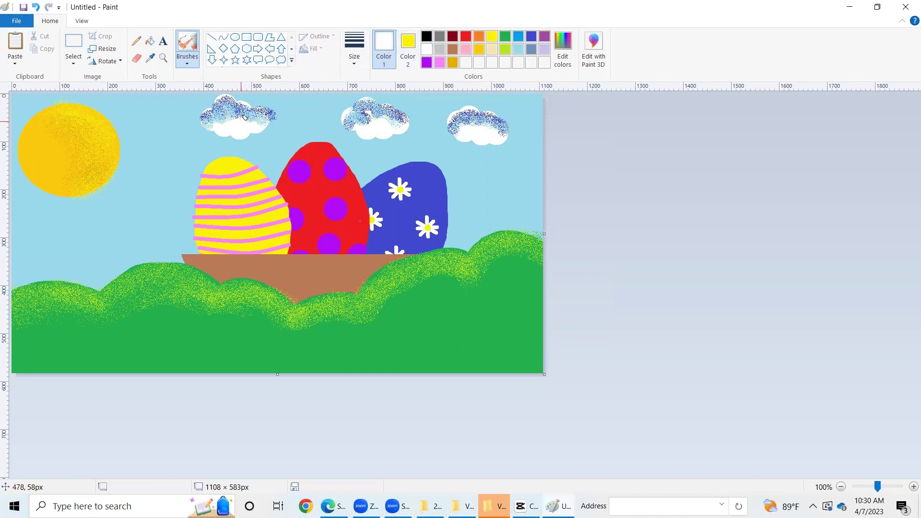
pyautogui.moveTo(241, 119); pyautogui.dragTo(233, 111)
pyautogui.moveTo(233, 110)
pyautogui.mouseDown()
pyautogui.moveTo(262, 118)
pyautogui.moveTo(216, 115)
pyautogui.moveTo(229, 124)
pyautogui.mouseUp()
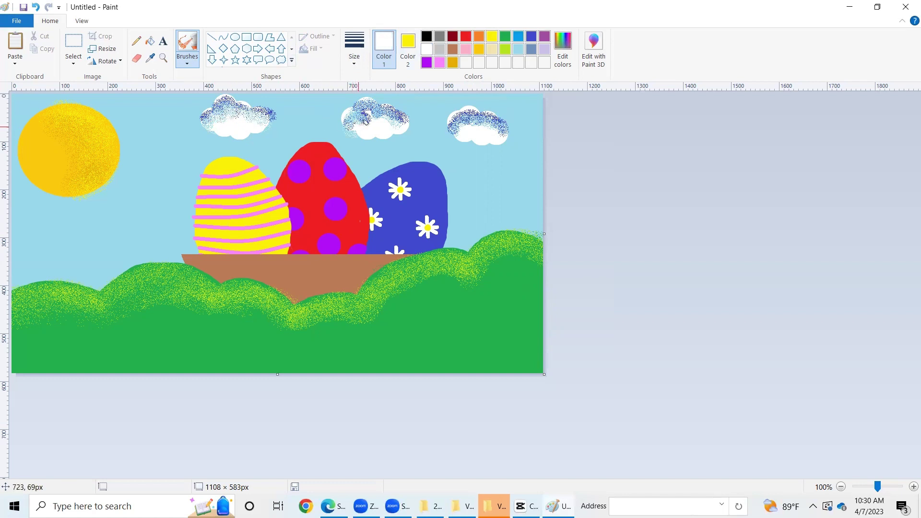
pyautogui.hotkey('ctrl', 'z')
pyautogui.moveTo(358, 123)
pyautogui.mouseDown()
pyautogui.moveTo(375, 115)
pyautogui.moveTo(404, 123)
pyautogui.moveTo(377, 114)
pyautogui.mouseUp()
pyautogui.moveTo(457, 129)
pyautogui.mouseDown()
pyautogui.moveTo(474, 116)
pyautogui.moveTo(502, 134)
pyautogui.moveTo(489, 122)
pyautogui.mouseUp()
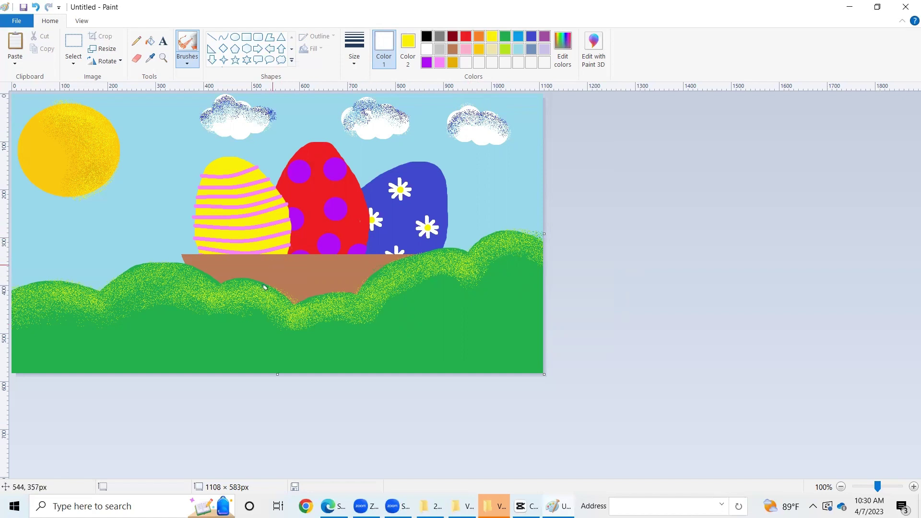
# - Paint medium-size white shine streaks on the red, yellow and blue eggs
pyautogui.click(187, 62)
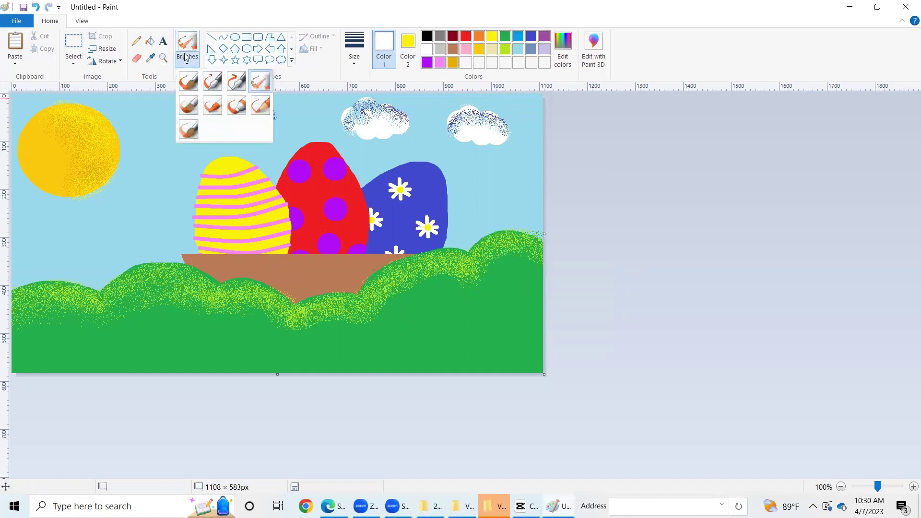
pyautogui.click(190, 78)
pyautogui.click(353, 51)
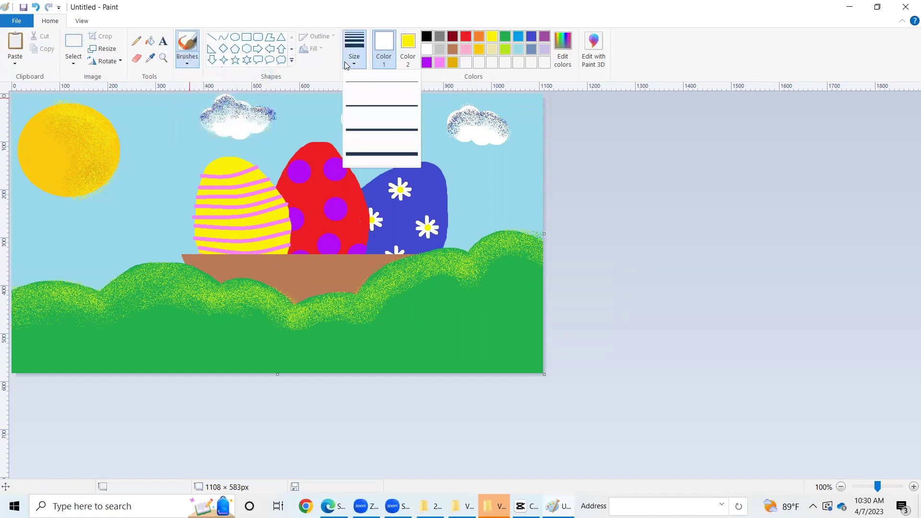
pyautogui.click(374, 132)
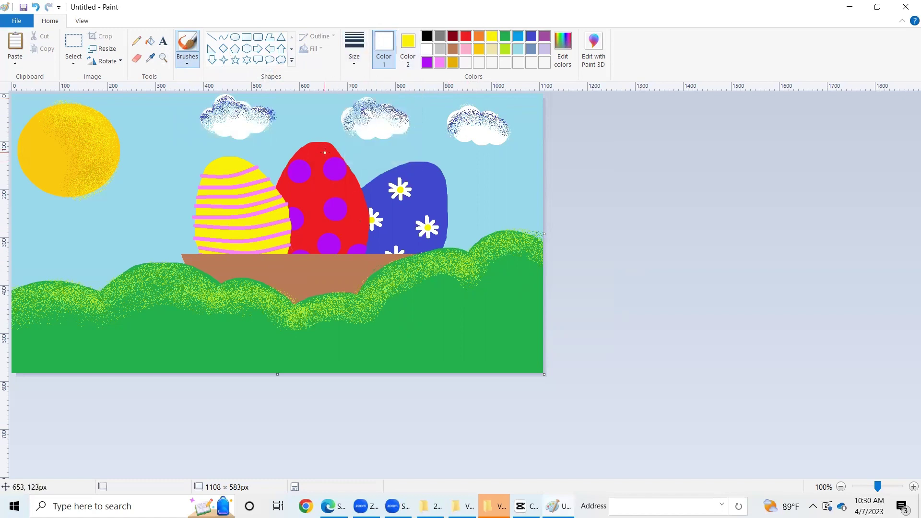
pyautogui.moveTo(331, 159); pyautogui.dragTo(347, 182)
pyautogui.moveTo(240, 167); pyautogui.dragTo(264, 193)
pyautogui.moveTo(435, 179); pyautogui.dragTo(435, 204)
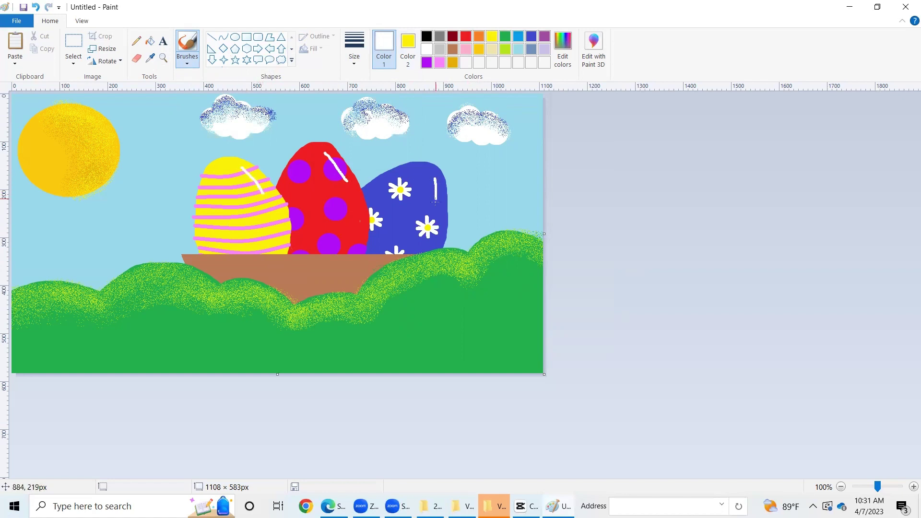